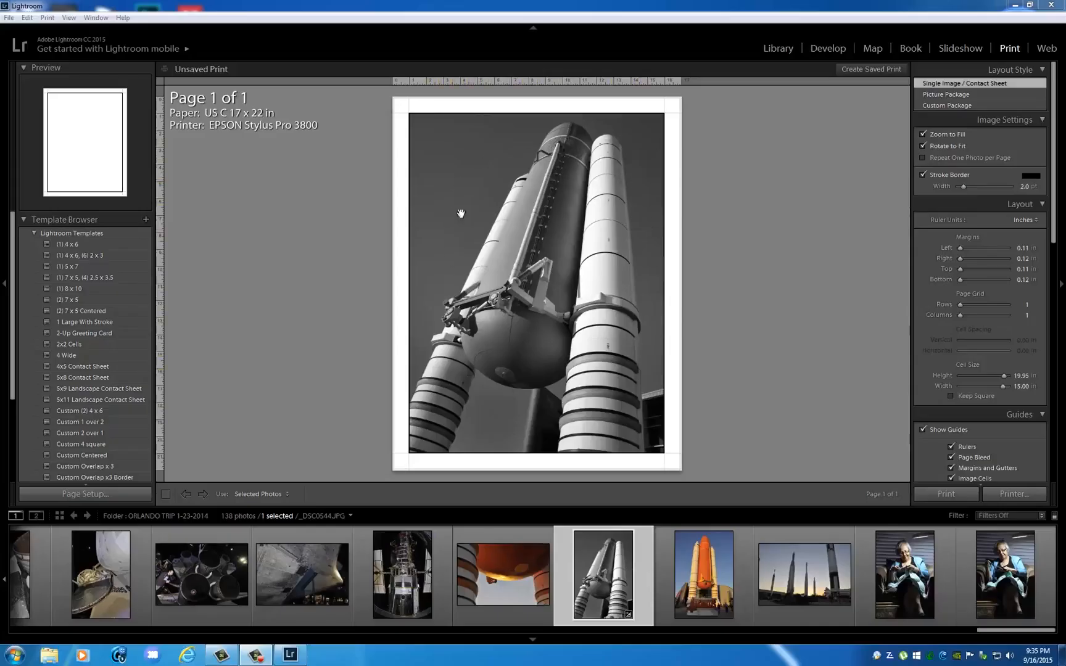
# Open the orange fuel tank photo _DSC0543.JPG in Develop and set Highlights to -100, Shadows to +100, Whites to +31 and Blacks to -10.
pyautogui.click(827, 48)
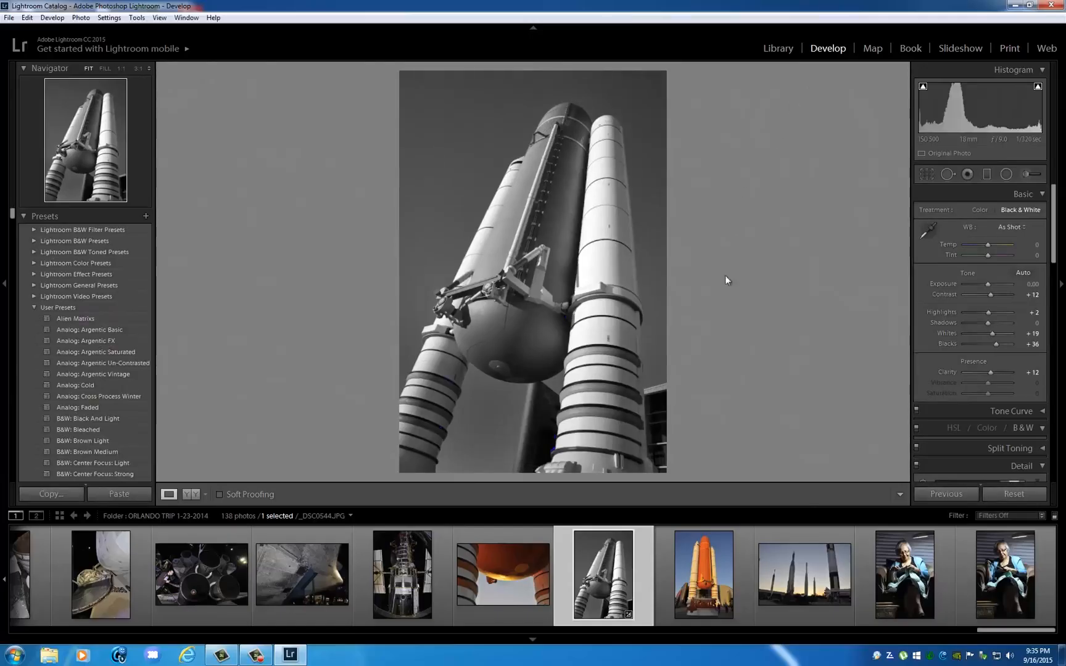
pyautogui.click(511, 569)
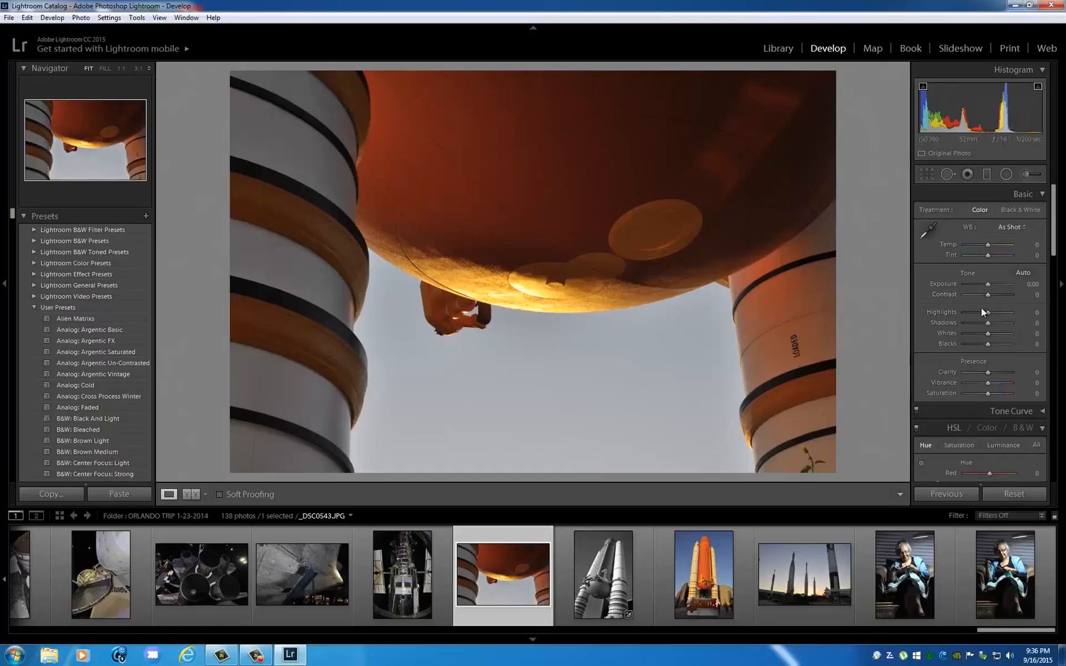
pyautogui.moveTo(986, 311); pyautogui.dragTo(1039, 326)
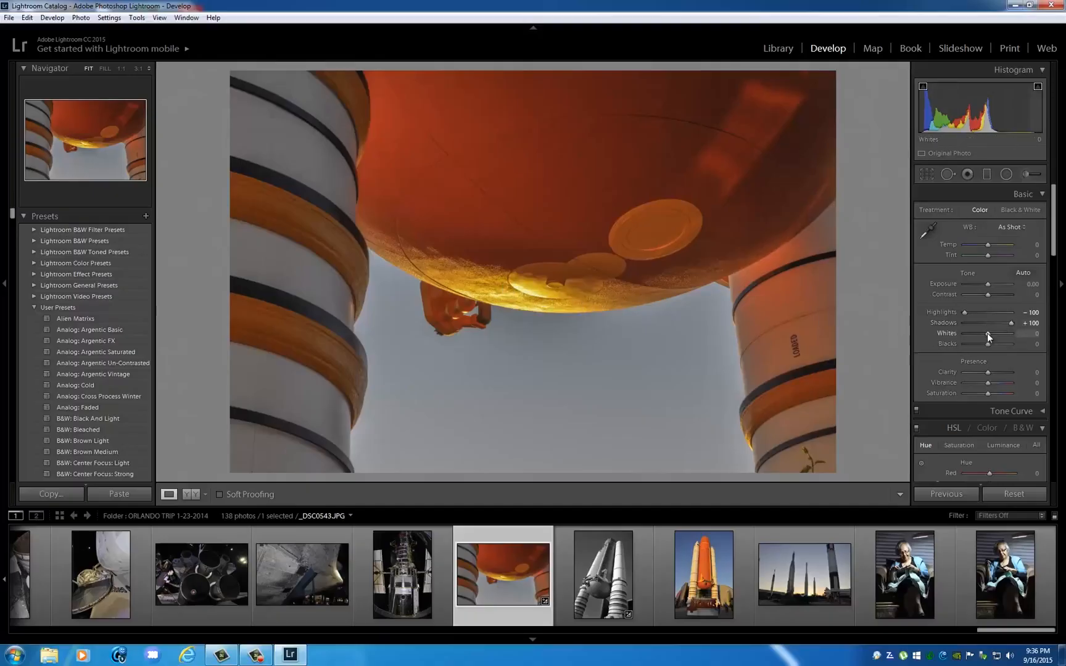
pyautogui.moveTo(987, 333)
pyautogui.mouseDown()
pyautogui.moveTo(997, 332)
pyautogui.moveTo(974, 338)
pyautogui.mouseUp()
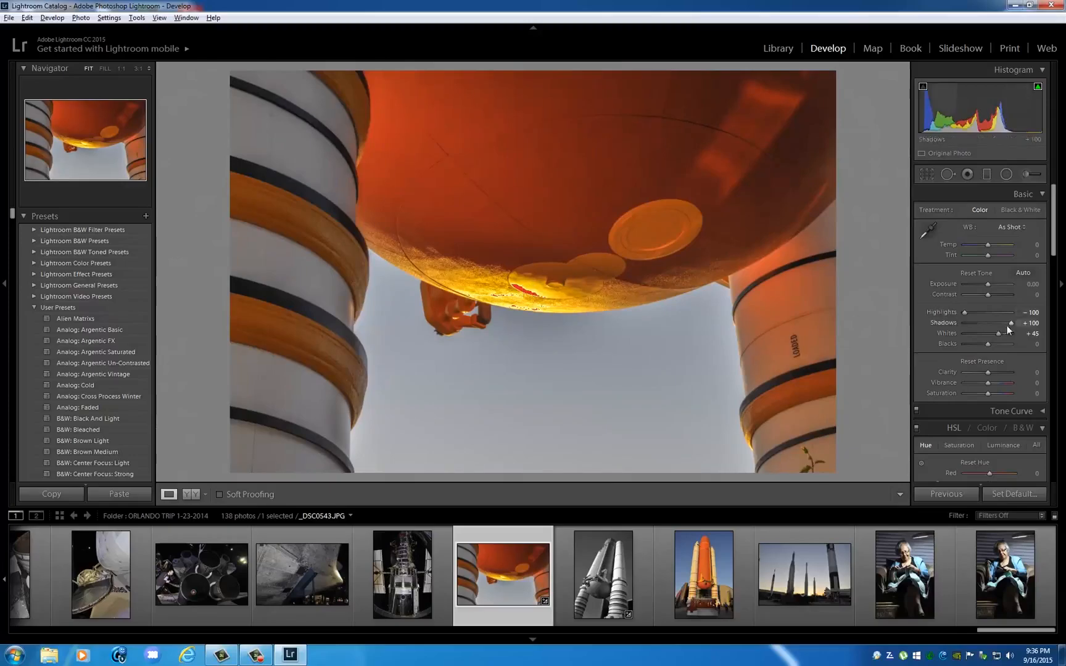
pyautogui.moveTo(1008, 321); pyautogui.dragTo(985, 346)
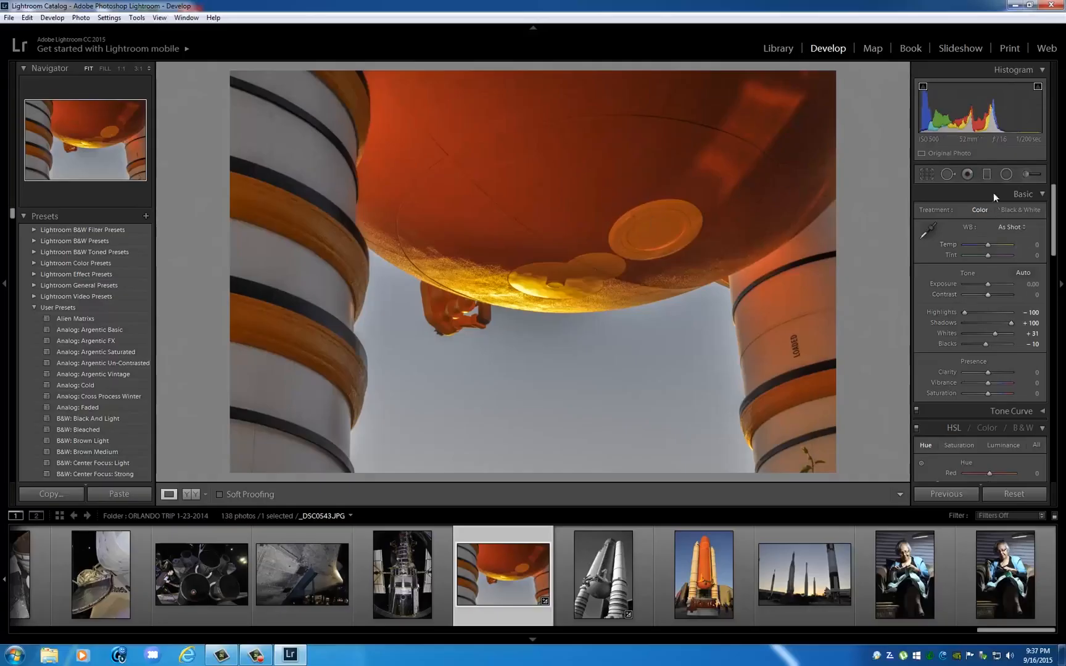
# Set the photo's Exposure to +0.48, Contrast to +10 and Whites to +19.
pyautogui.moveTo(986, 128); pyautogui.dragTo(999, 126)
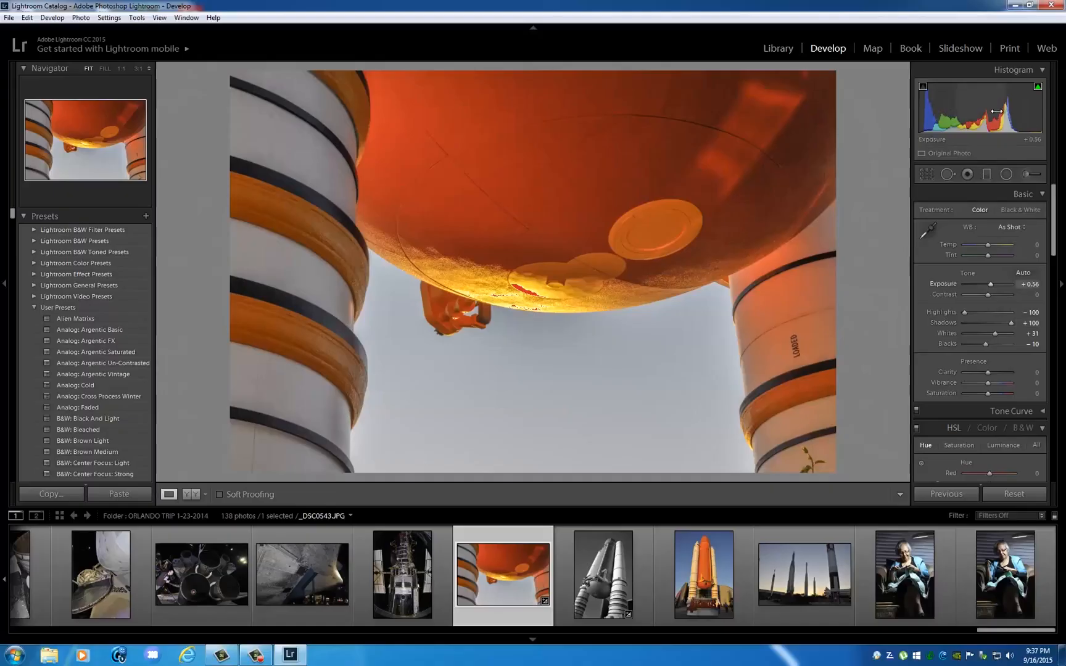
pyautogui.moveTo(990, 113); pyautogui.dragTo(982, 119)
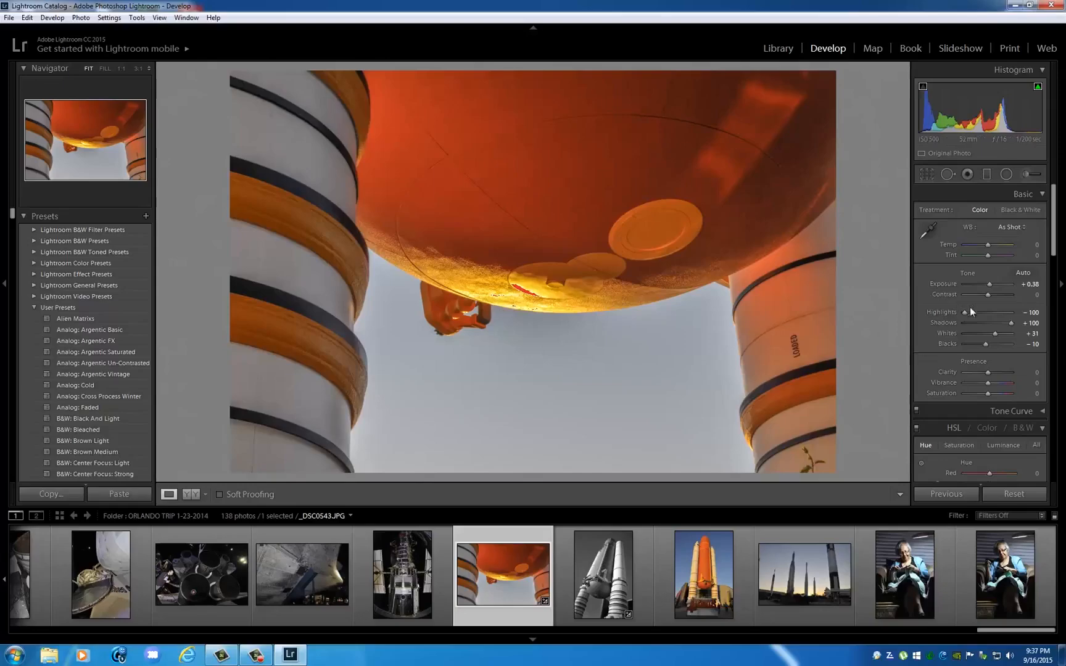
pyautogui.moveTo(991, 293); pyautogui.dragTo(989, 284)
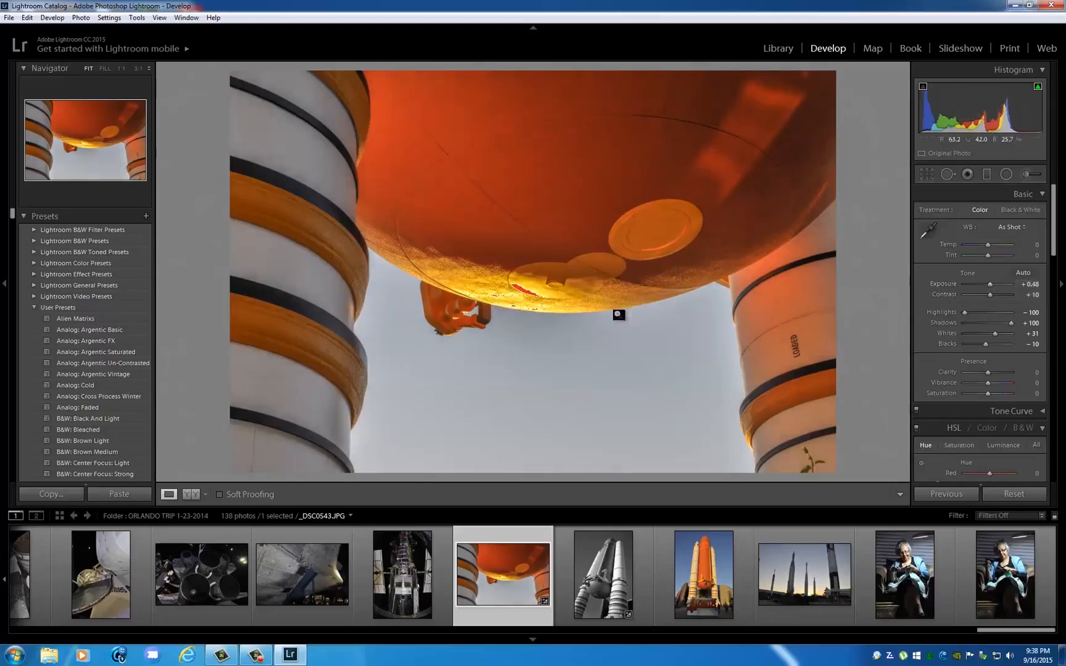
pyautogui.moveTo(994, 333); pyautogui.dragTo(991, 333)
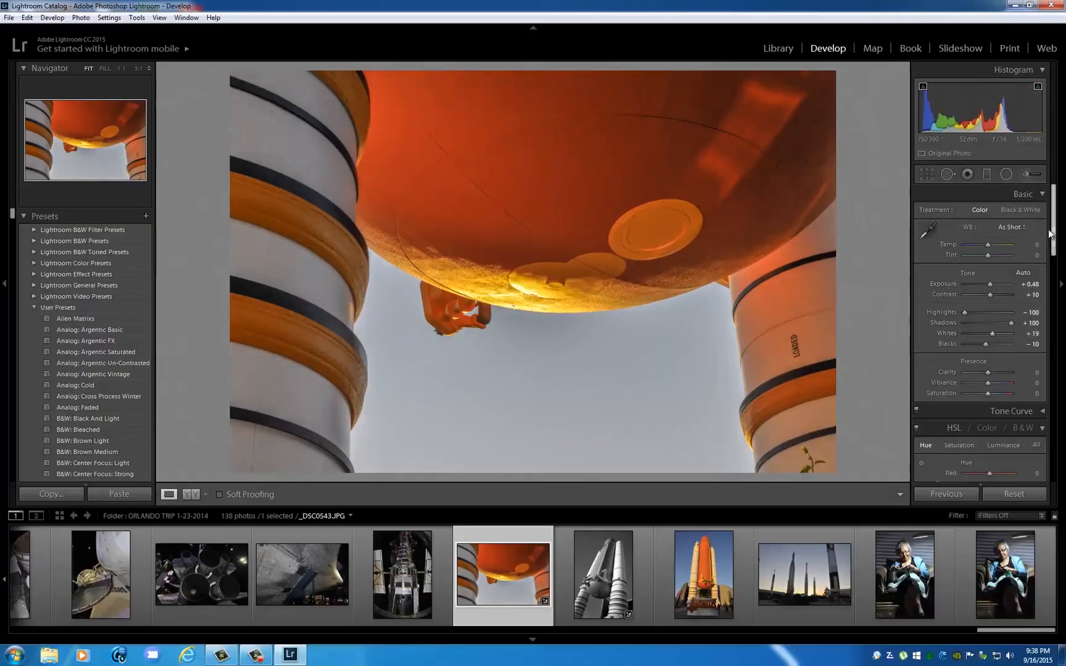
# Convert the photo to black and white with the B&W mix, comparing it once with the color version.
pyautogui.scroll(-5, 1054, 225)
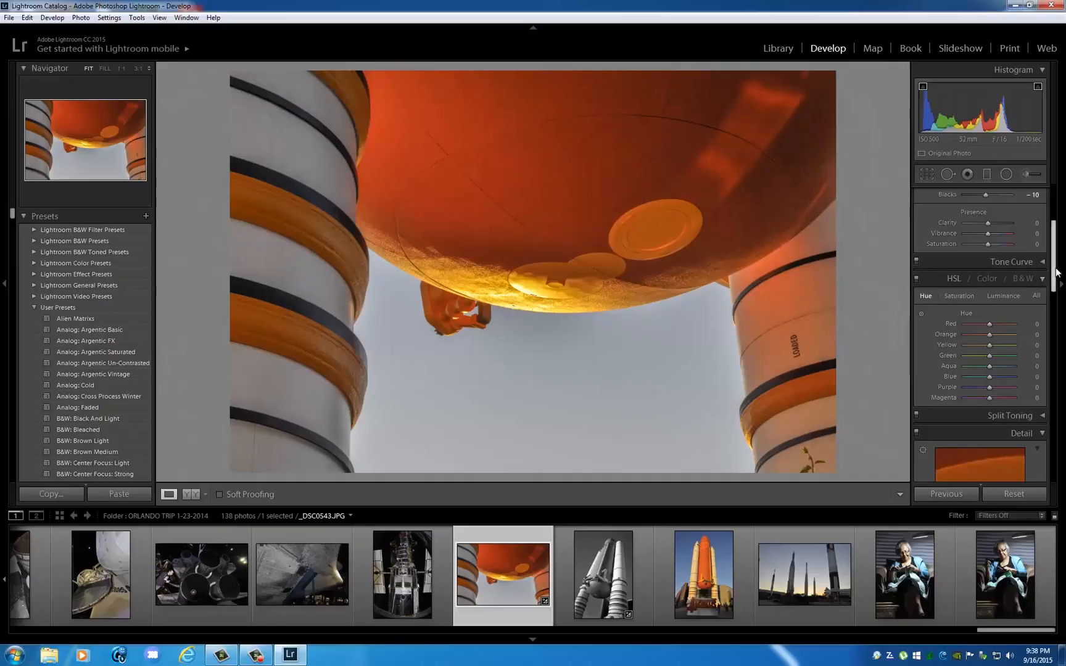
pyautogui.moveTo(1056, 272)
pyautogui.mouseDown()
pyautogui.moveTo(1054, 222)
pyautogui.moveTo(1061, 287)
pyautogui.moveTo(1054, 267)
pyautogui.mouseUp()
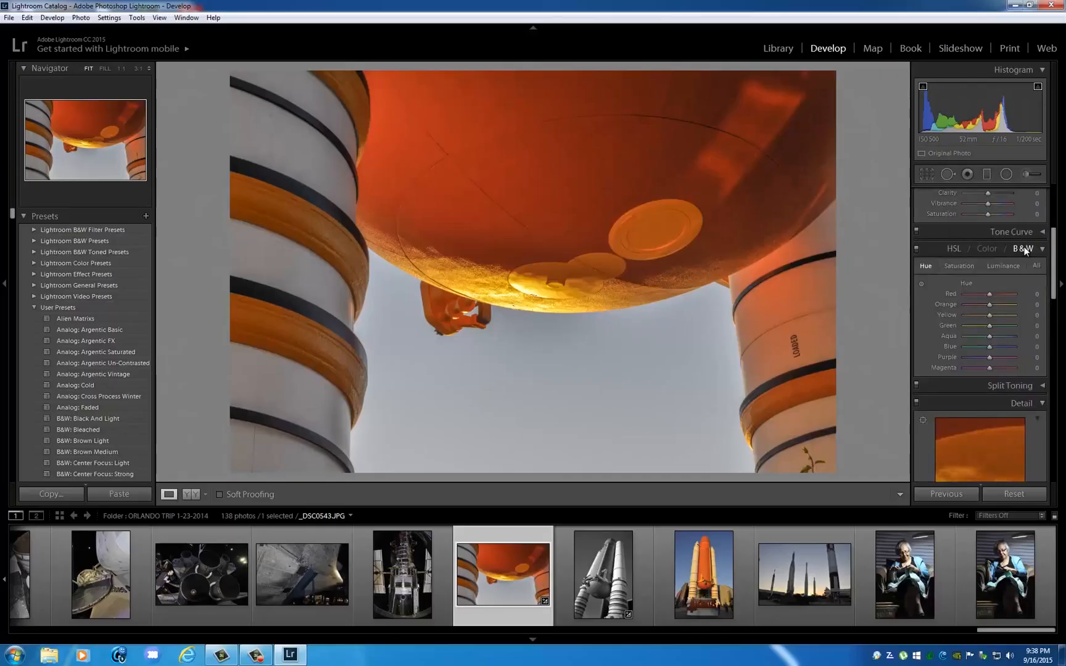
pyautogui.click(1022, 248)
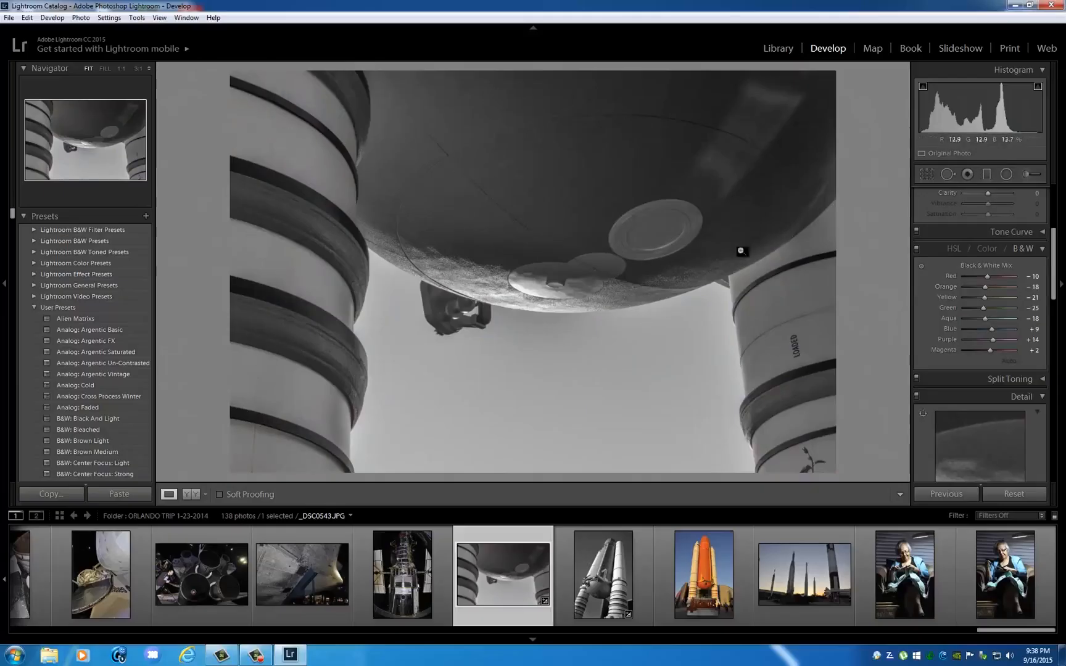
pyautogui.click(1020, 249)
pyautogui.click(983, 249)
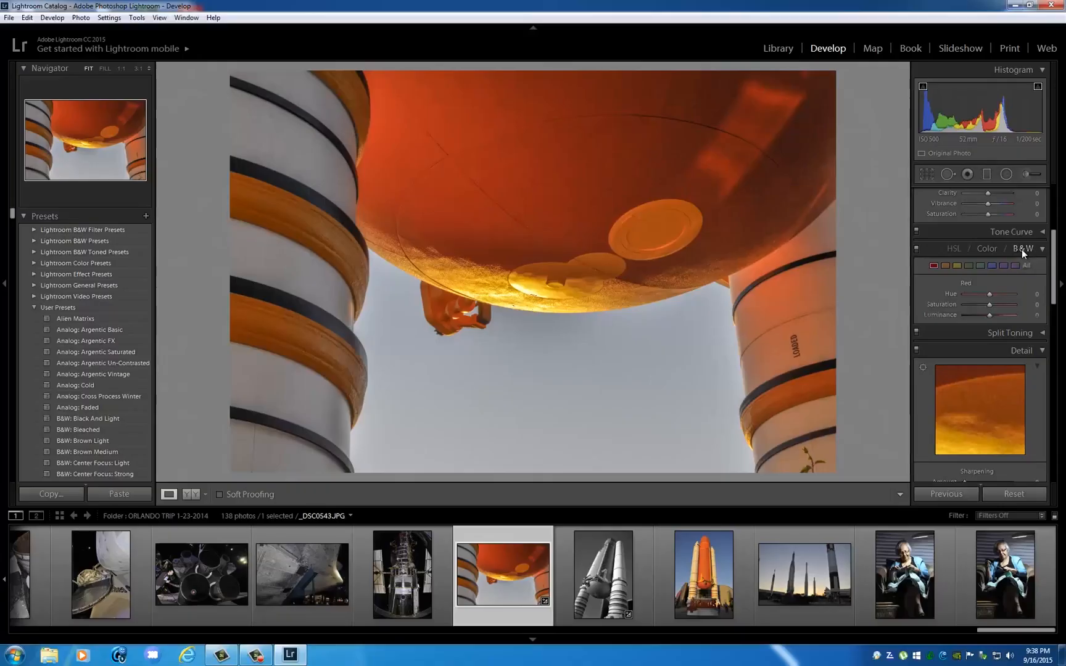
pyautogui.click(1020, 249)
# Set the black-and-white mix to Red +16, Orange +11, Yellow +2, Green -42, Aqua 0, Blue +60 and Purple +24.
pyautogui.moveTo(987, 285)
pyautogui.mouseDown()
pyautogui.moveTo(996, 283)
pyautogui.moveTo(992, 297)
pyautogui.moveTo(994, 280)
pyautogui.mouseUp()
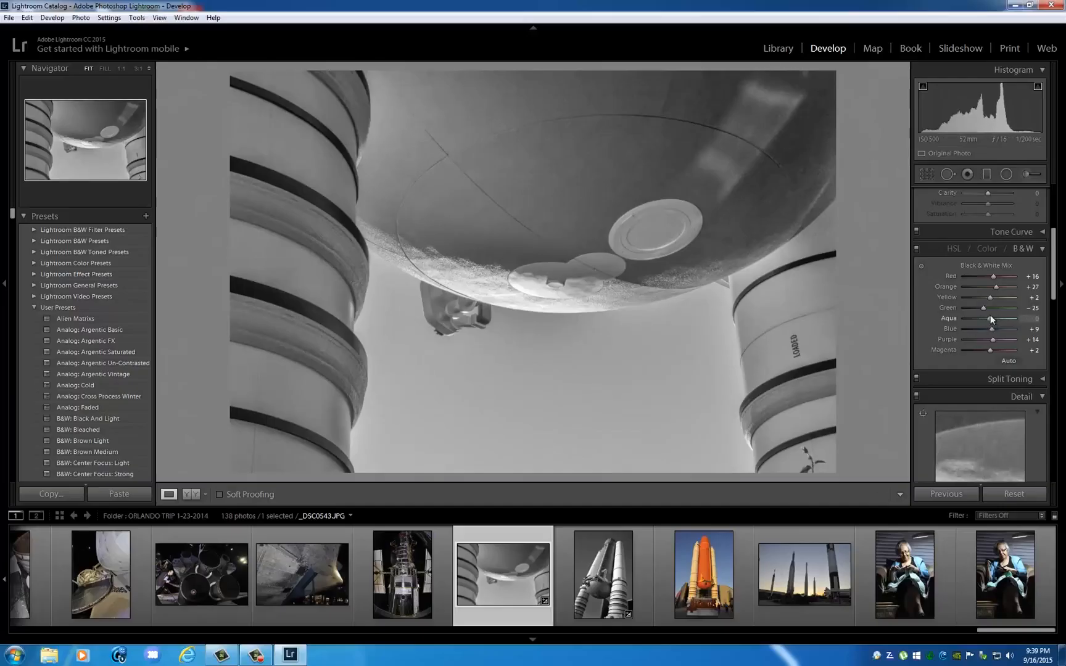
pyautogui.moveTo(994, 308)
pyautogui.mouseDown()
pyautogui.moveTo(980, 311)
pyautogui.moveTo(984, 332)
pyautogui.moveTo(972, 333)
pyautogui.moveTo(1000, 328)
pyautogui.mouseUp()
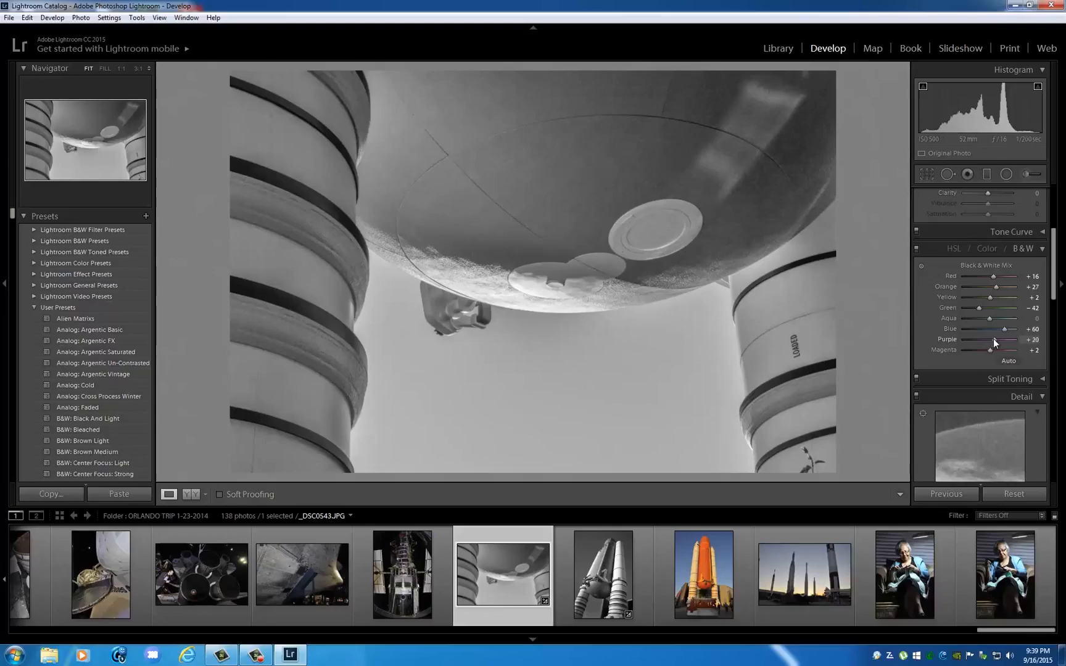
pyautogui.moveTo(994, 338); pyautogui.dragTo(996, 338)
pyautogui.click(986, 248)
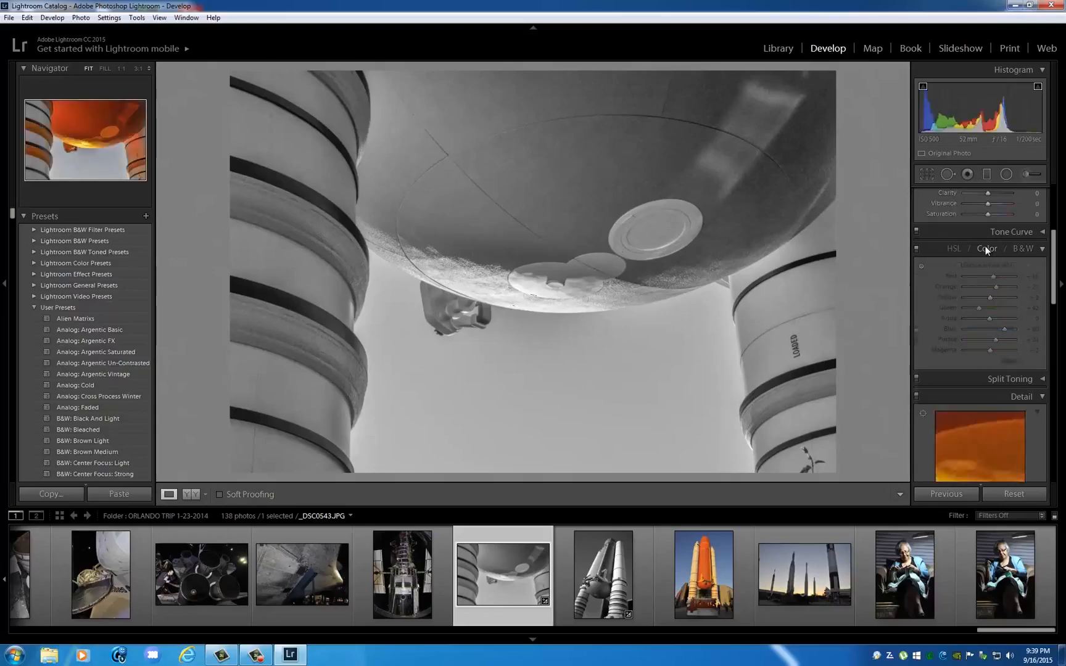
pyautogui.press('v')
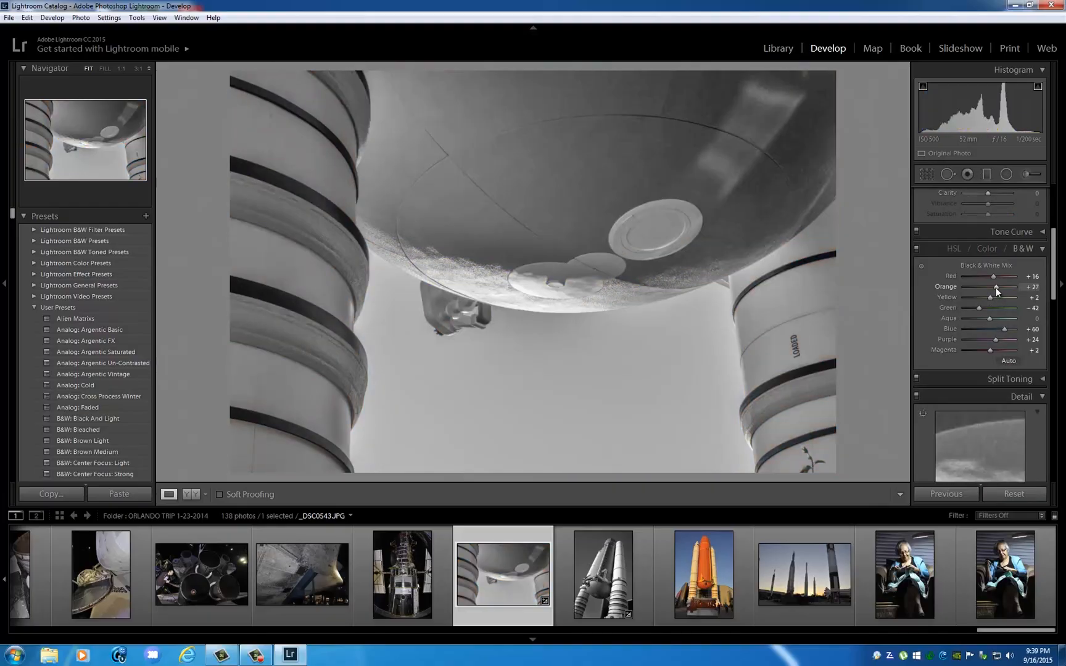
pyautogui.moveTo(996, 287)
pyautogui.mouseDown()
pyautogui.moveTo(968, 289)
pyautogui.moveTo(989, 289)
pyautogui.mouseUp()
# Set the black-and-white photo's Contrast to +21, Exposure to +0.95 and Clarity to +21.
pyautogui.scroll(-2, 1045, 282)
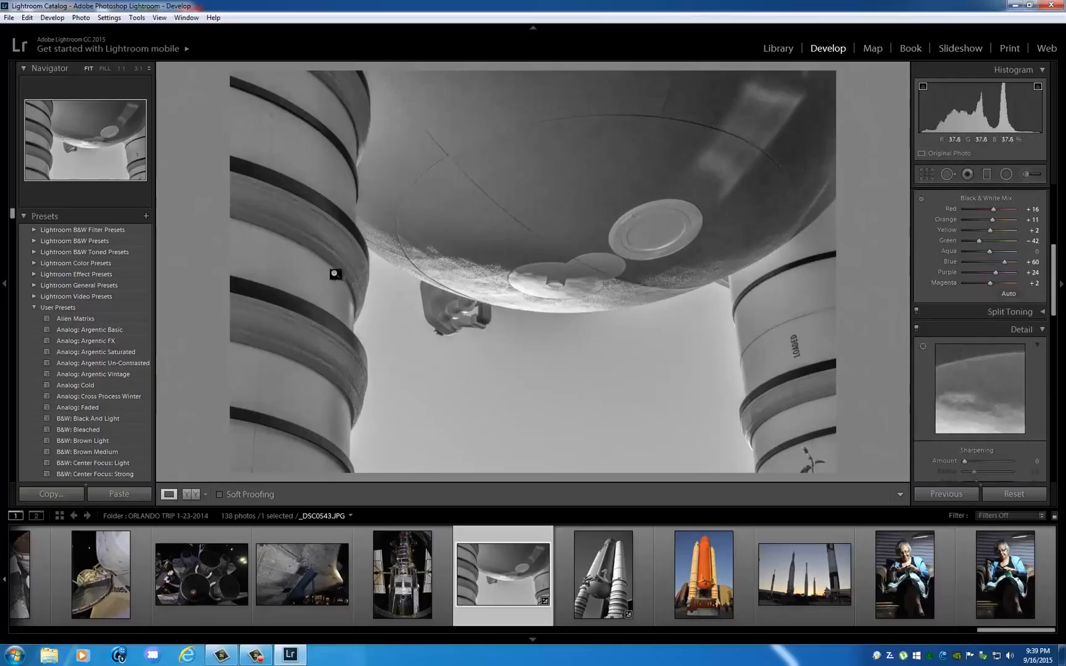
pyautogui.scroll(5, 1052, 272)
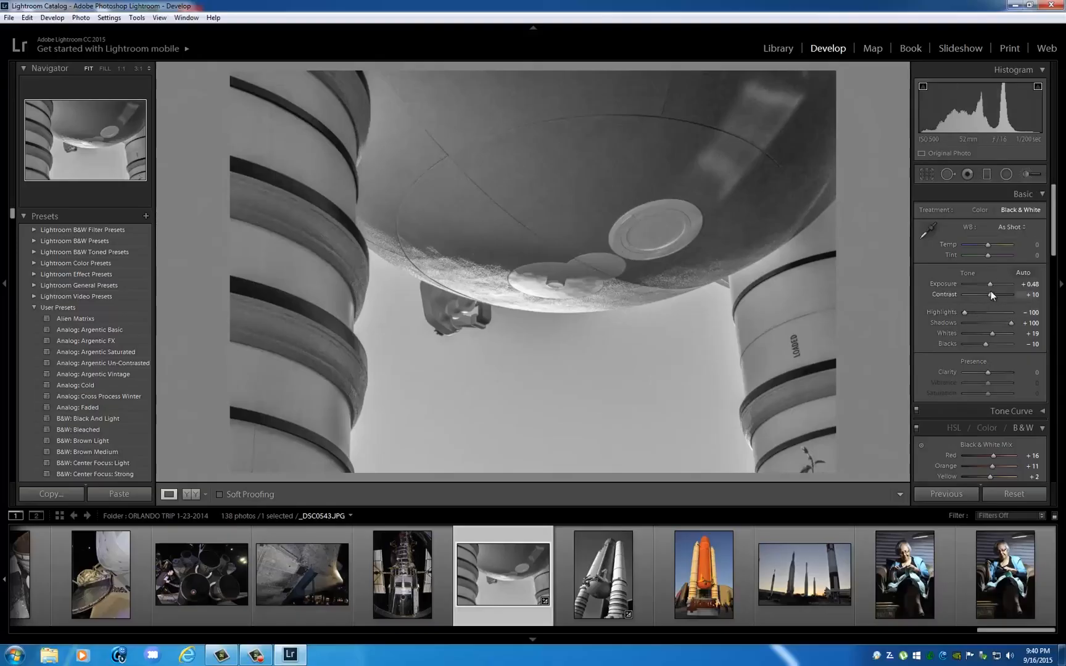
pyautogui.moveTo(991, 294); pyautogui.dragTo(991, 284)
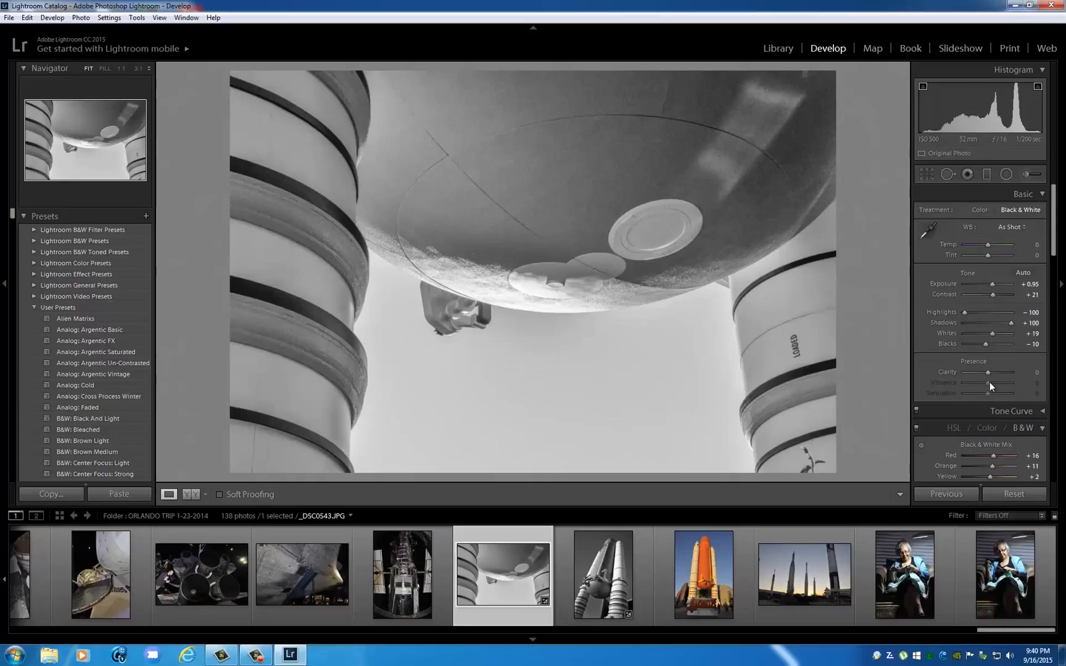
pyautogui.moveTo(988, 373); pyautogui.dragTo(993, 373)
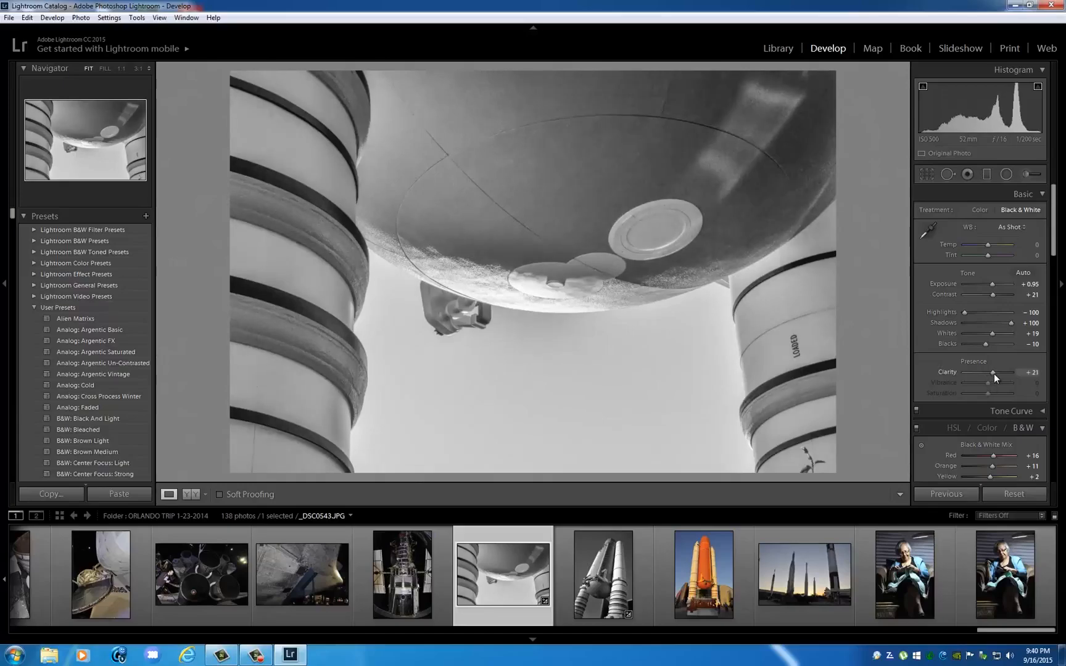
# Inspect the tank's underside and the circular plates at 1:1 magnification, and return to the whole photo.
pyautogui.click(564, 283)
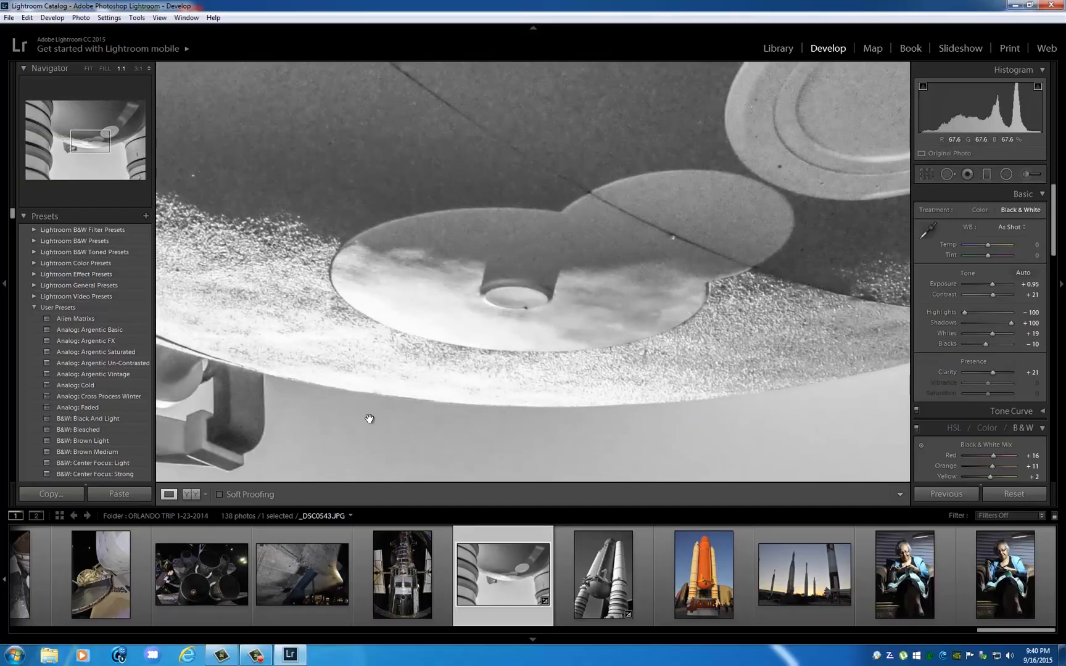
pyautogui.moveTo(398, 281); pyautogui.dragTo(524, 150)
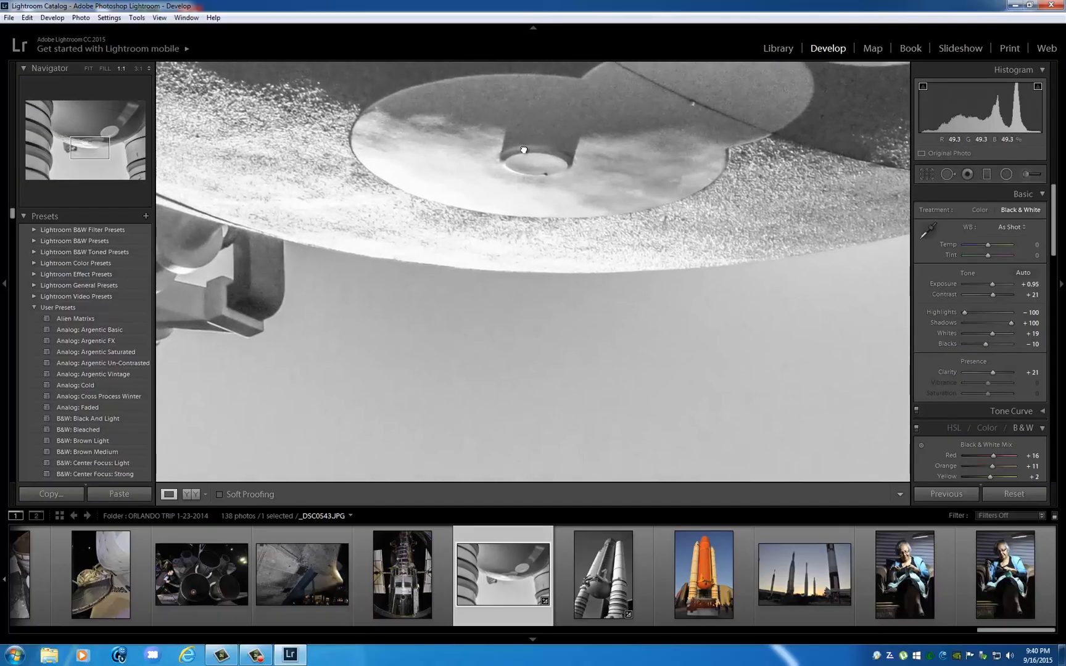
pyautogui.moveTo(632, 251); pyautogui.dragTo(569, 420)
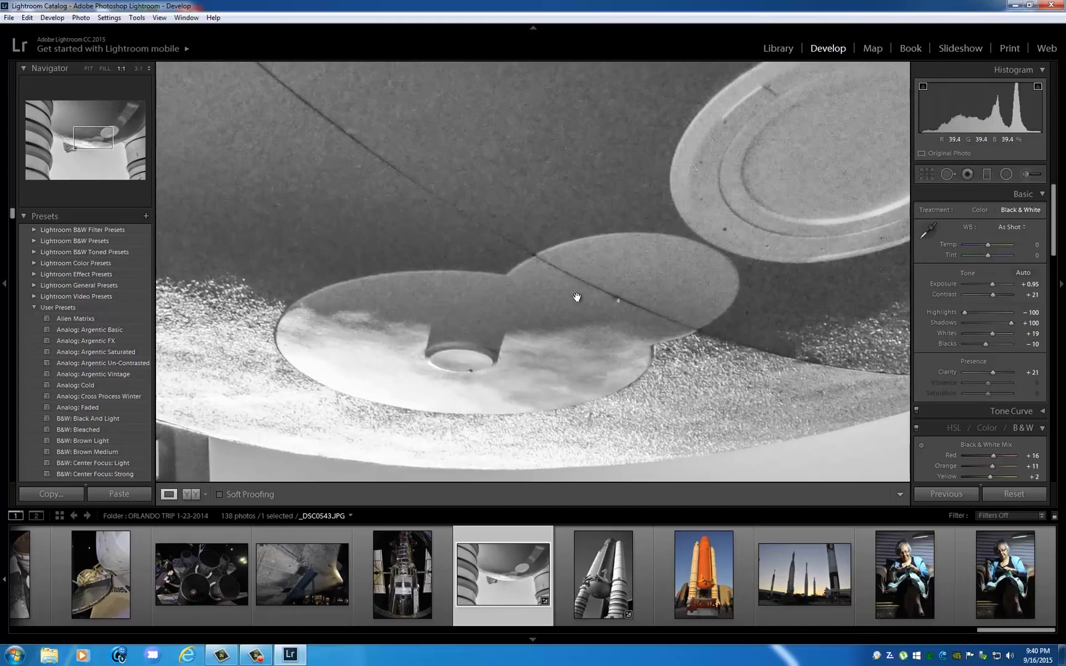
pyautogui.moveTo(575, 298); pyautogui.dragTo(557, 339)
pyautogui.moveTo(681, 328); pyautogui.dragTo(683, 344)
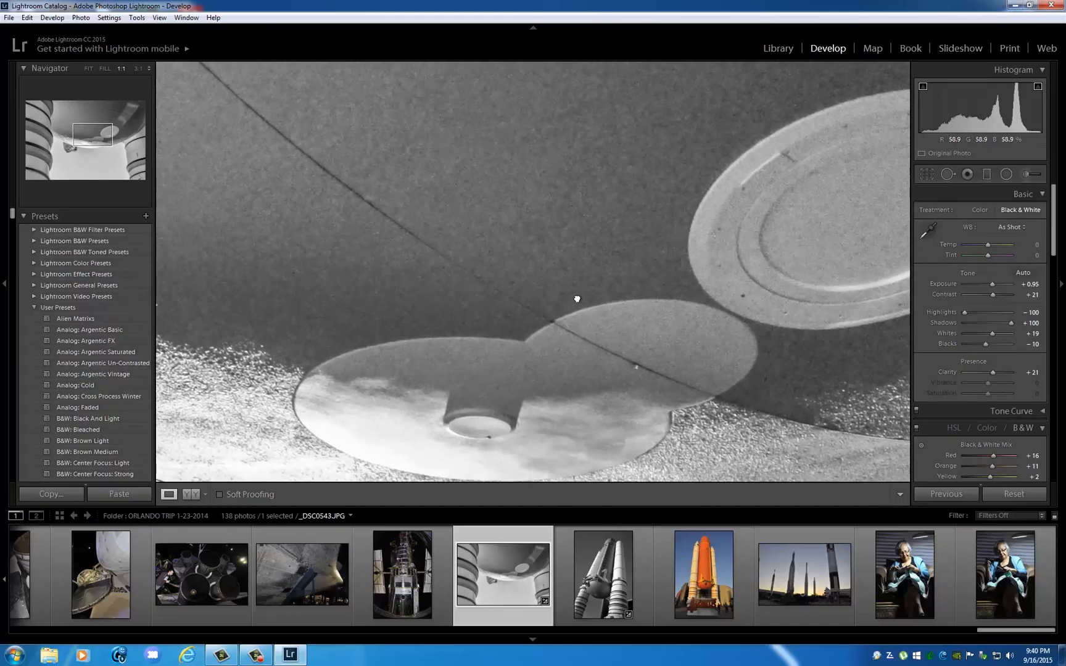
pyautogui.click(575, 298)
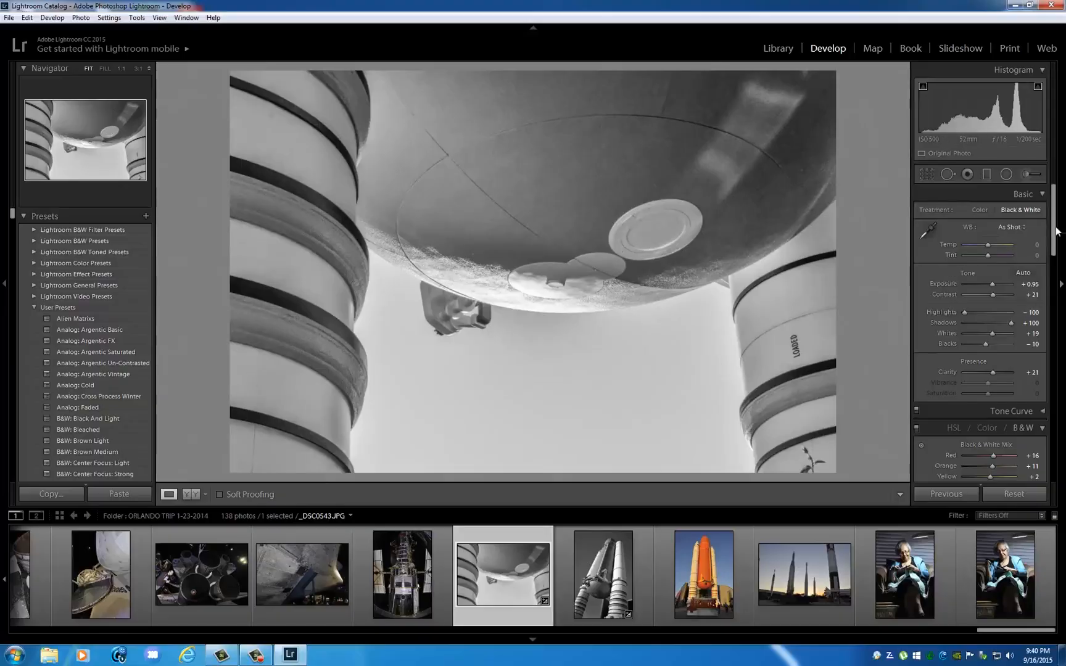
# Sharpen the photo with an Amount of 11 and set the edge Masking to 89 using the mask preview.
pyautogui.scroll(-5, 1042, 280)
pyautogui.click(1042, 280)
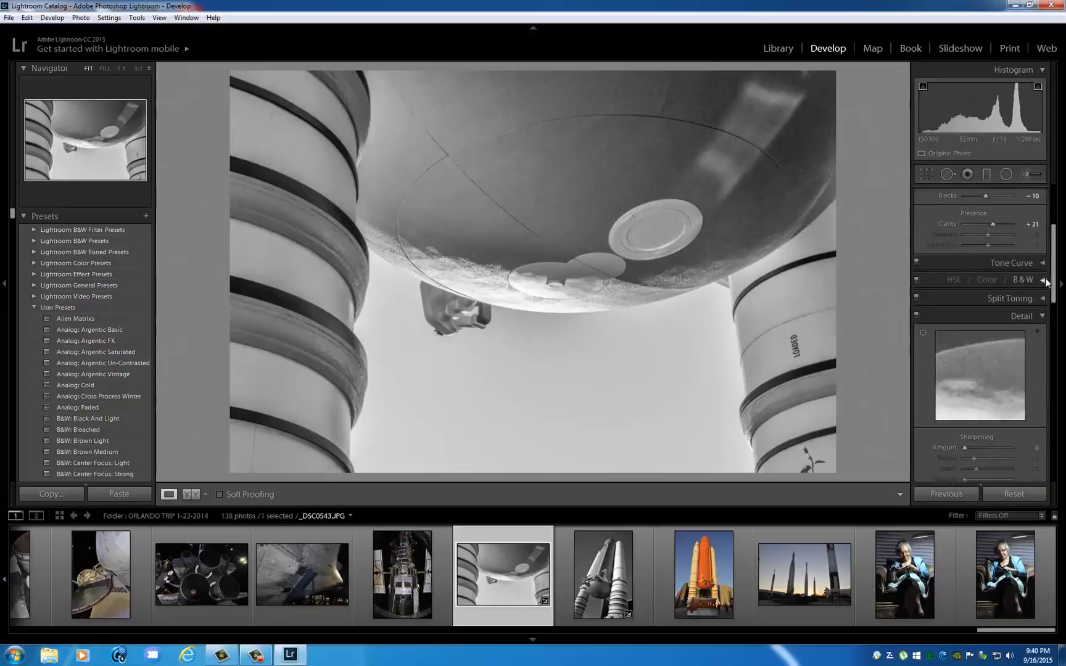
pyautogui.scroll(-2, 1057, 283)
pyautogui.moveTo(1056, 280); pyautogui.dragTo(1056, 283)
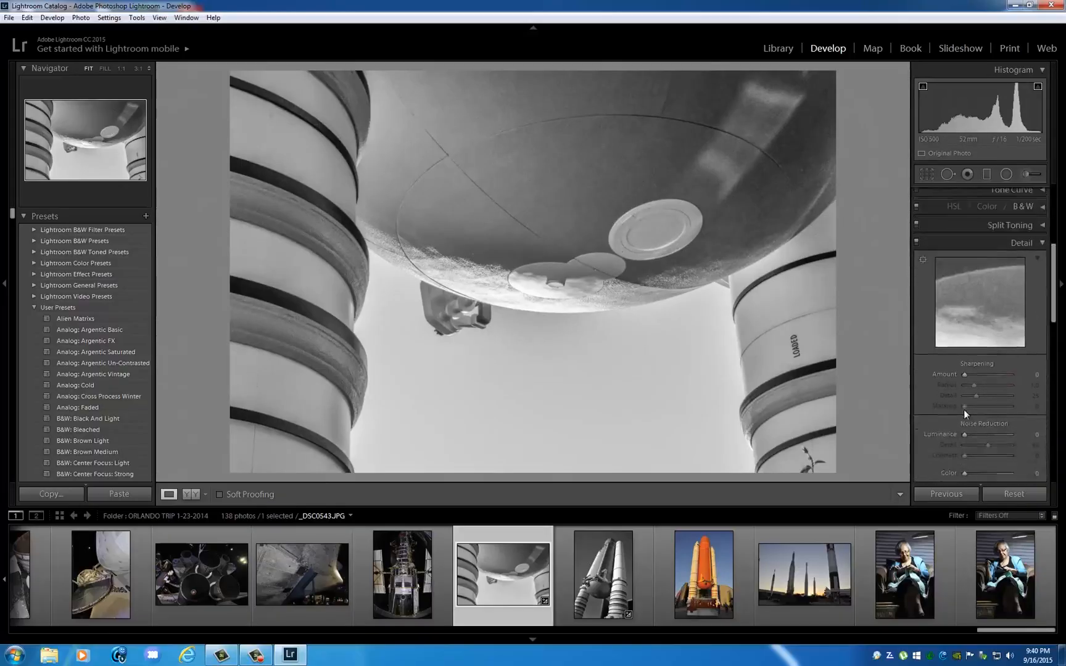
pyautogui.moveTo(964, 374); pyautogui.dragTo(968, 376)
pyautogui.press('alt')
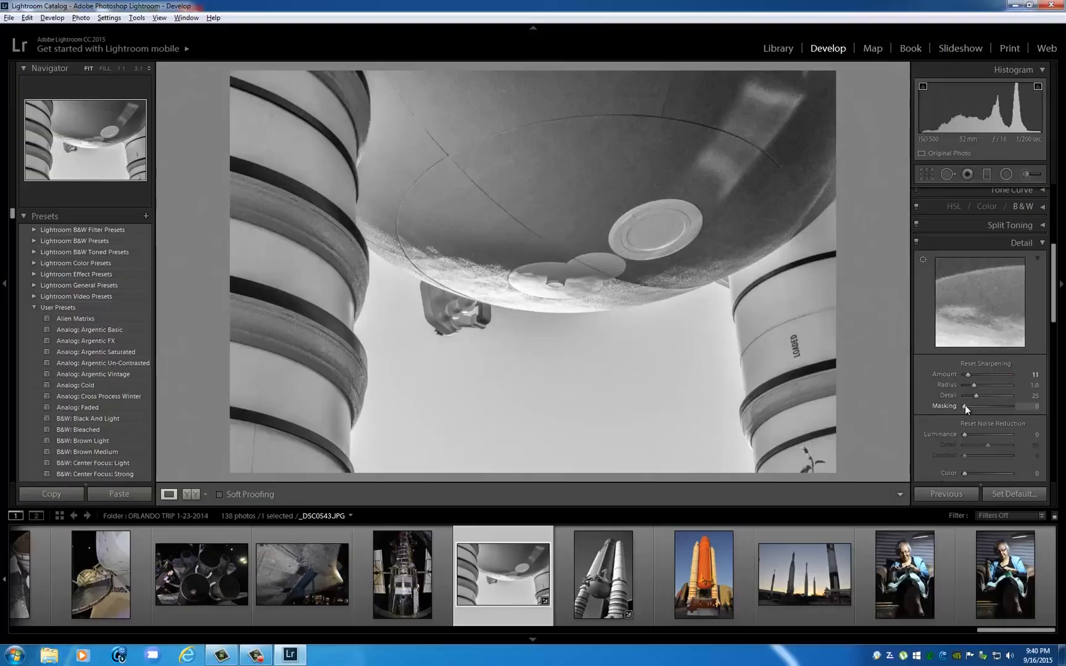
pyautogui.moveTo(964, 402); pyautogui.dragTo(1004, 408)
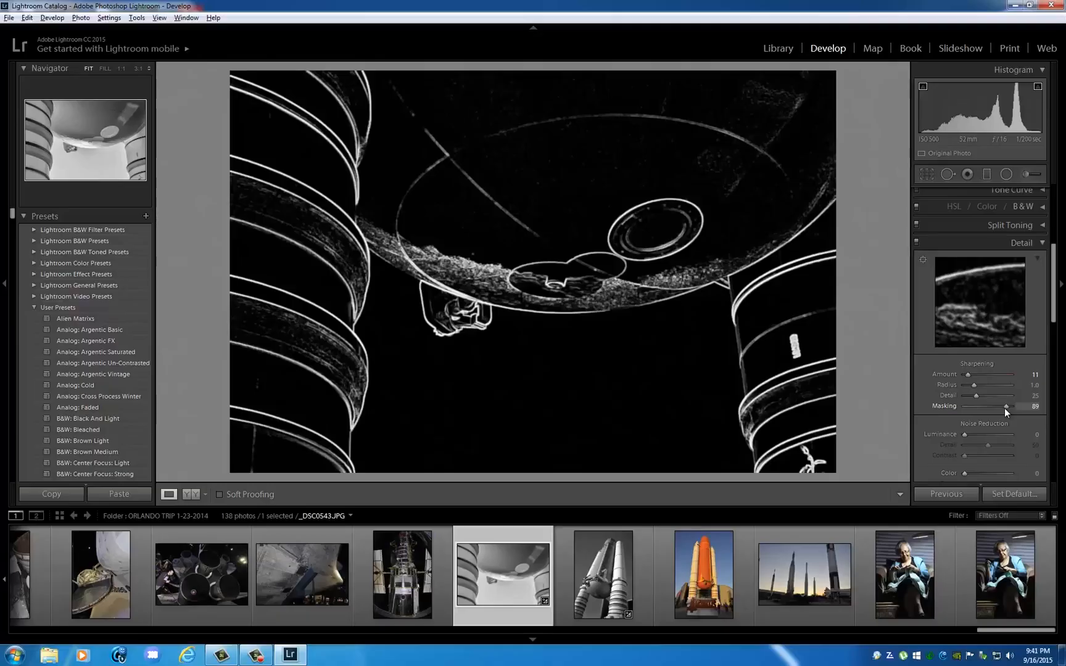
pyautogui.moveTo(1004, 409); pyautogui.dragTo(1004, 408)
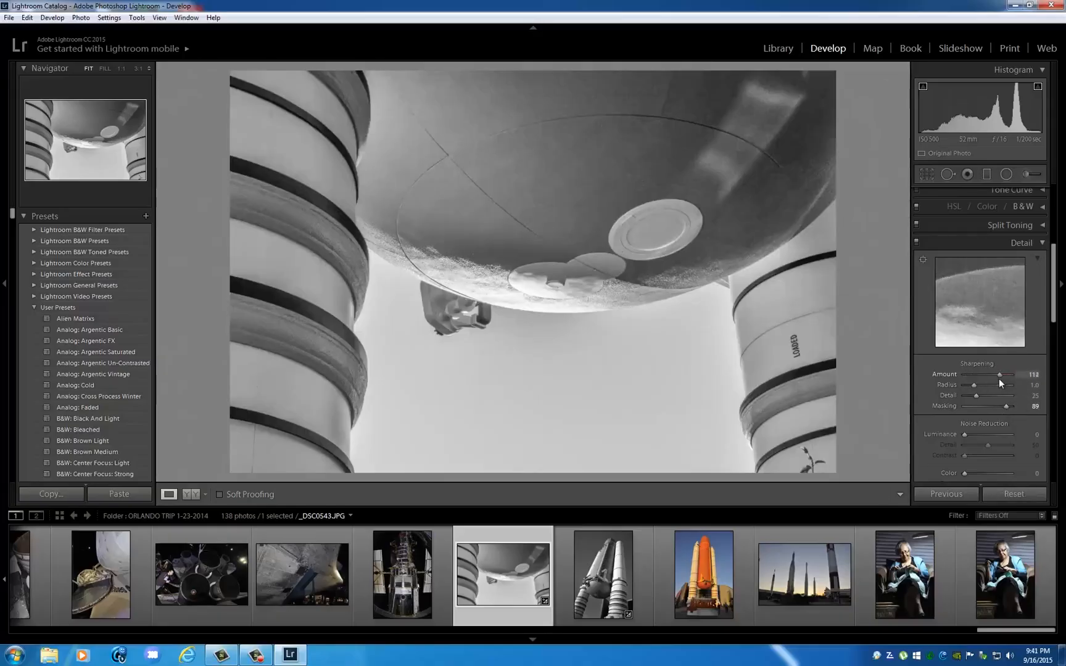
# Set the sharpening Amount to 112 and Masking to 90, and apply noise reduction with Luminance 15 and some Color reduction.
pyautogui.moveTo(998, 378); pyautogui.dragTo(999, 378)
pyautogui.moveTo(1004, 405); pyautogui.dragTo(992, 414)
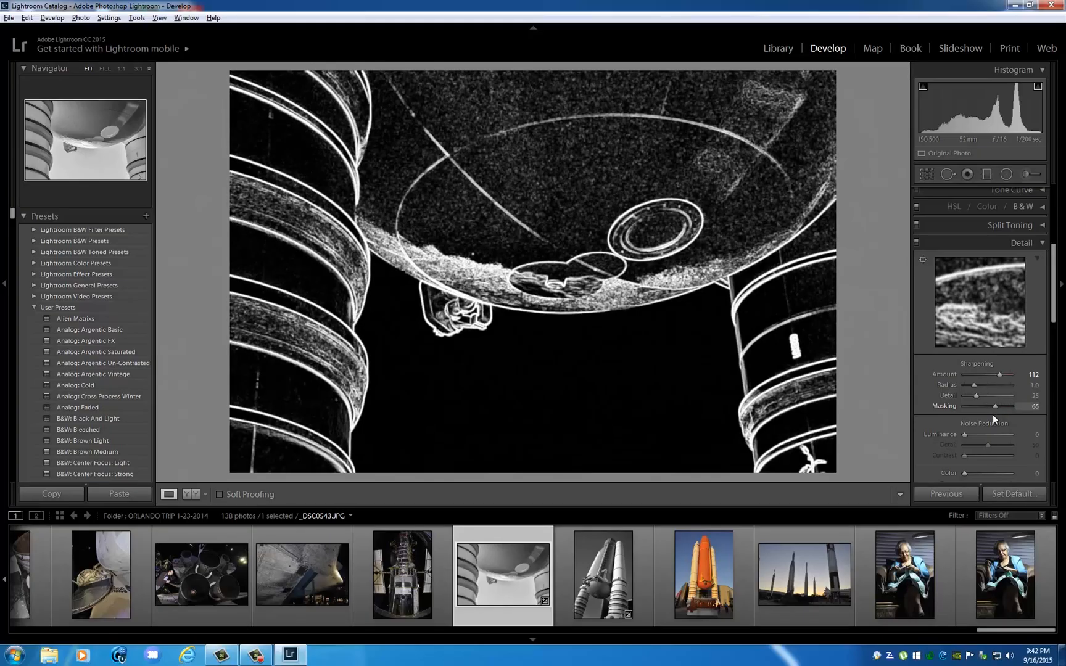
pyautogui.moveTo(992, 415); pyautogui.dragTo(971, 434)
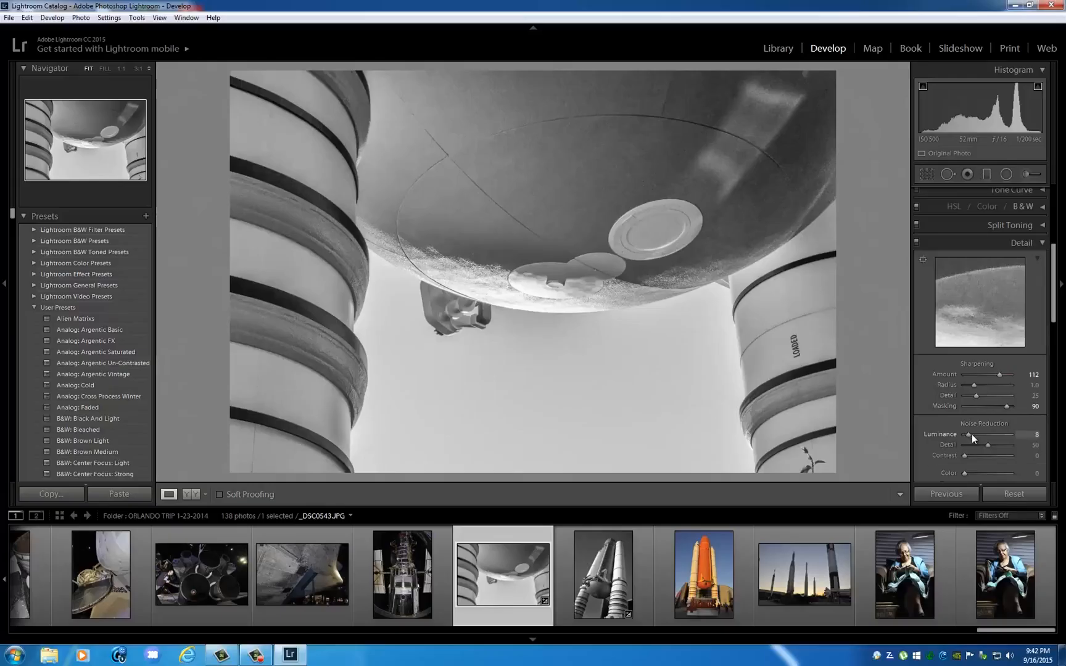
pyautogui.click(971, 471)
# Add a Highlight Priority vignette with Amount -17, Midpoint 1, Roundness +43 and Feather 87, and set the Grain Amount to 5.
pyautogui.scroll(-10, 970, 382)
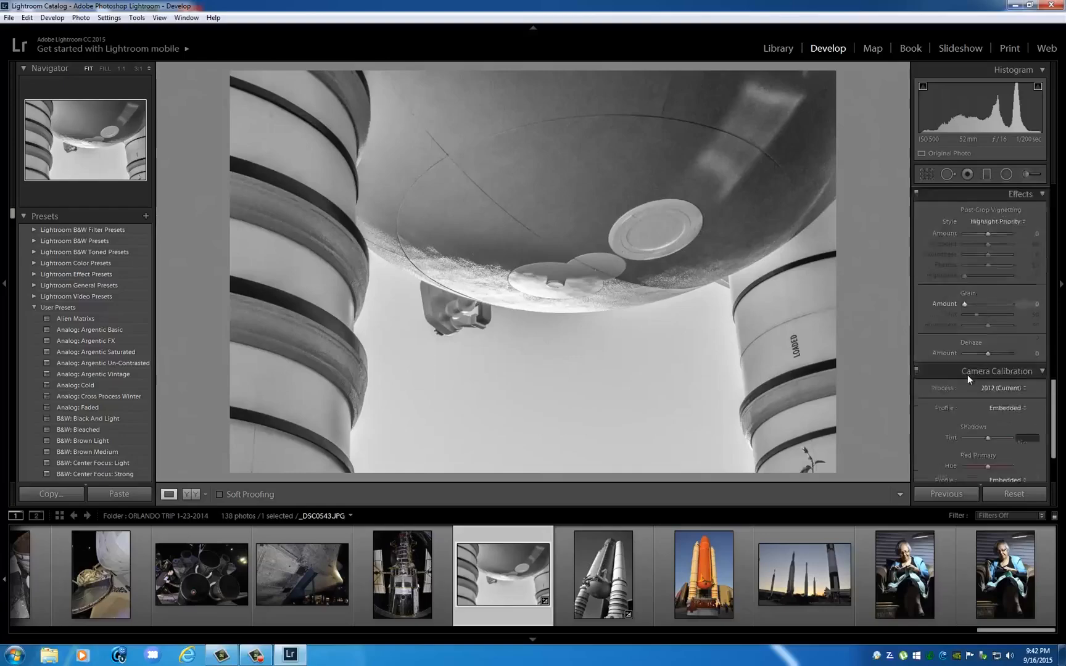
pyautogui.scroll(4, 966, 375)
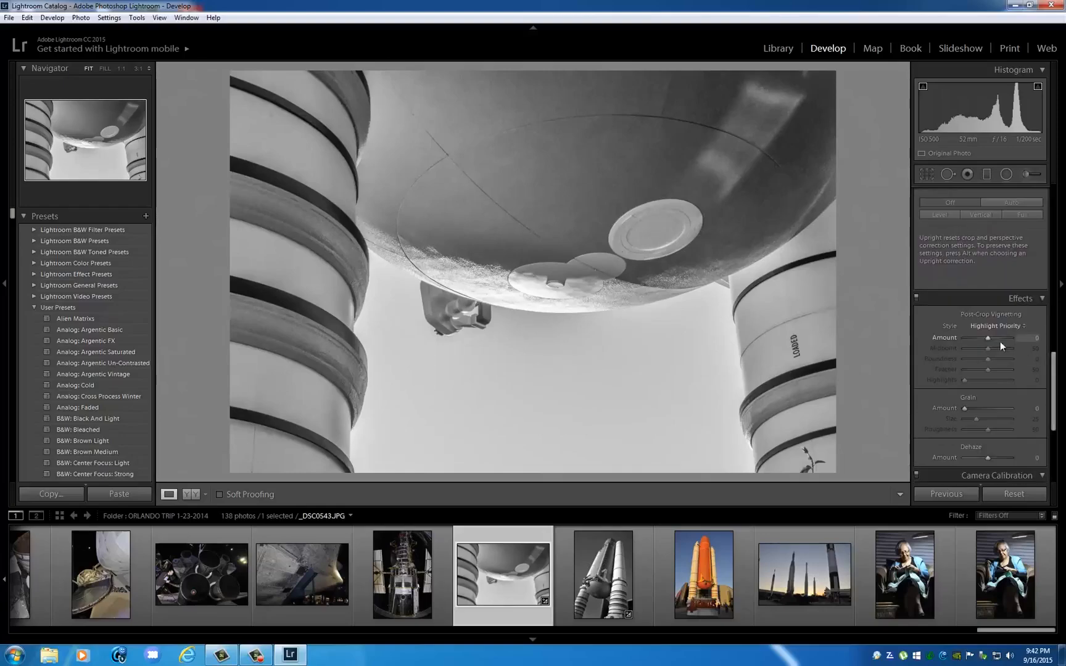
pyautogui.moveTo(987, 338)
pyautogui.mouseDown()
pyautogui.moveTo(965, 353)
pyautogui.moveTo(1004, 367)
pyautogui.moveTo(986, 338)
pyautogui.mouseUp()
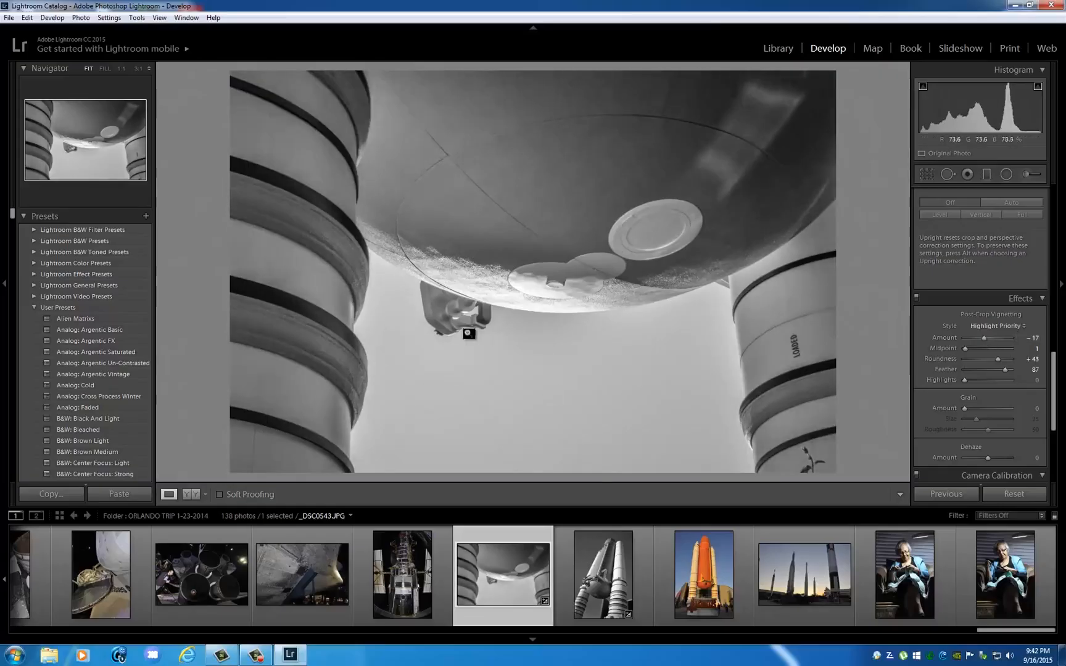
pyautogui.click(968, 409)
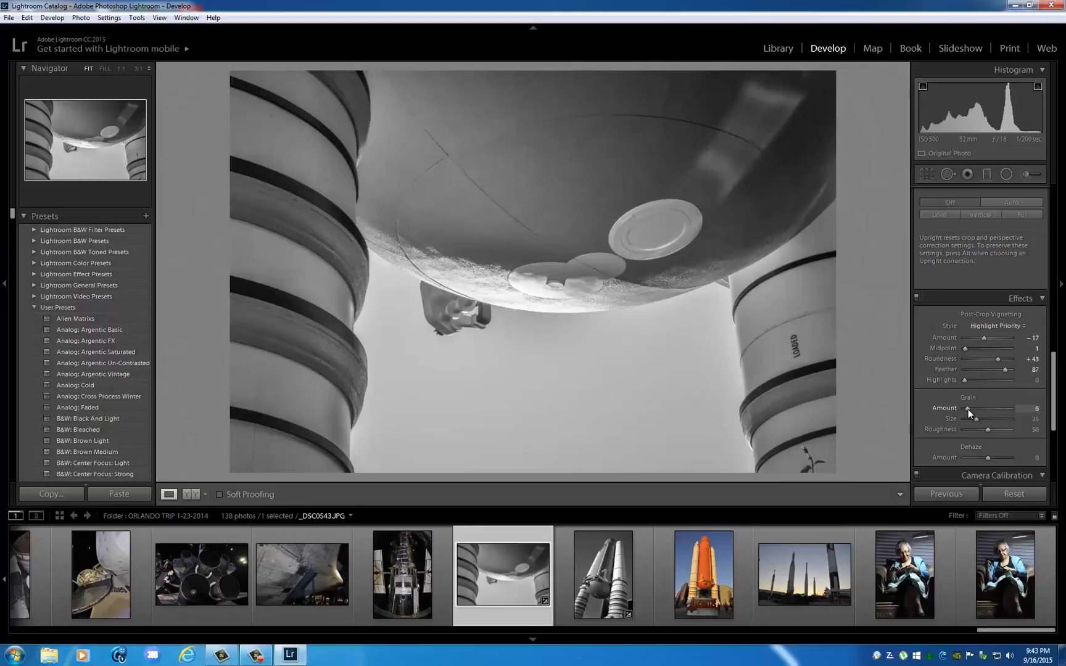
pyautogui.moveTo(967, 408); pyautogui.dragTo(966, 409)
# Try a slight positive Dehaze on the photo, reset its Amount to 0 and collapse the Camera Calibration settings.
pyautogui.scroll(-3, 1002, 354)
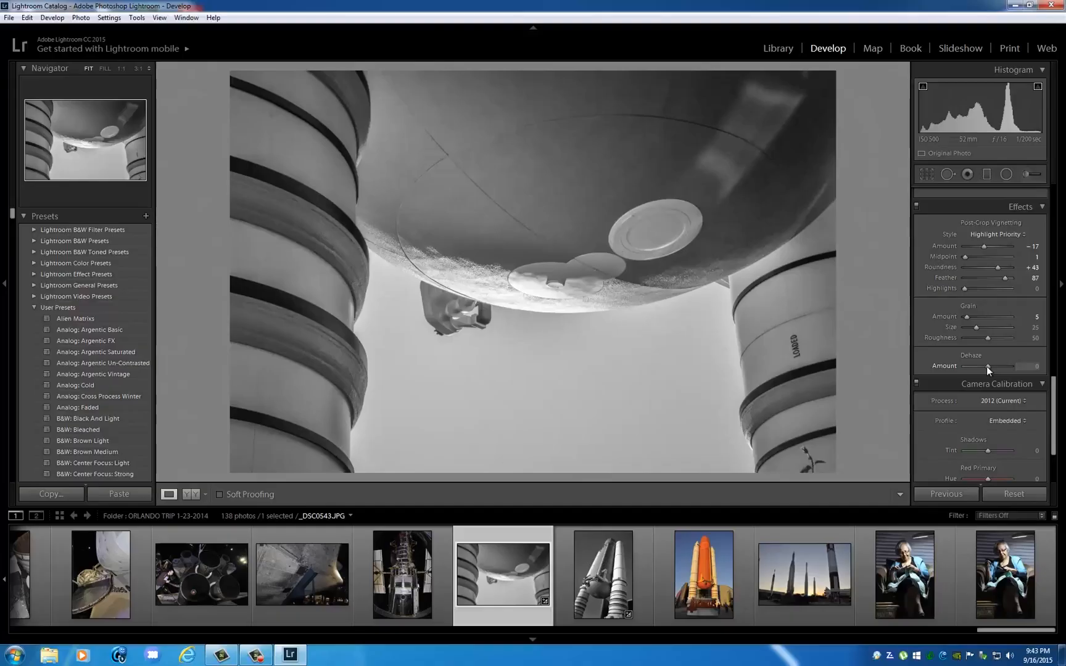
pyautogui.moveTo(988, 366)
pyautogui.mouseDown()
pyautogui.moveTo(1013, 370)
pyautogui.moveTo(968, 368)
pyautogui.moveTo(989, 367)
pyautogui.mouseUp()
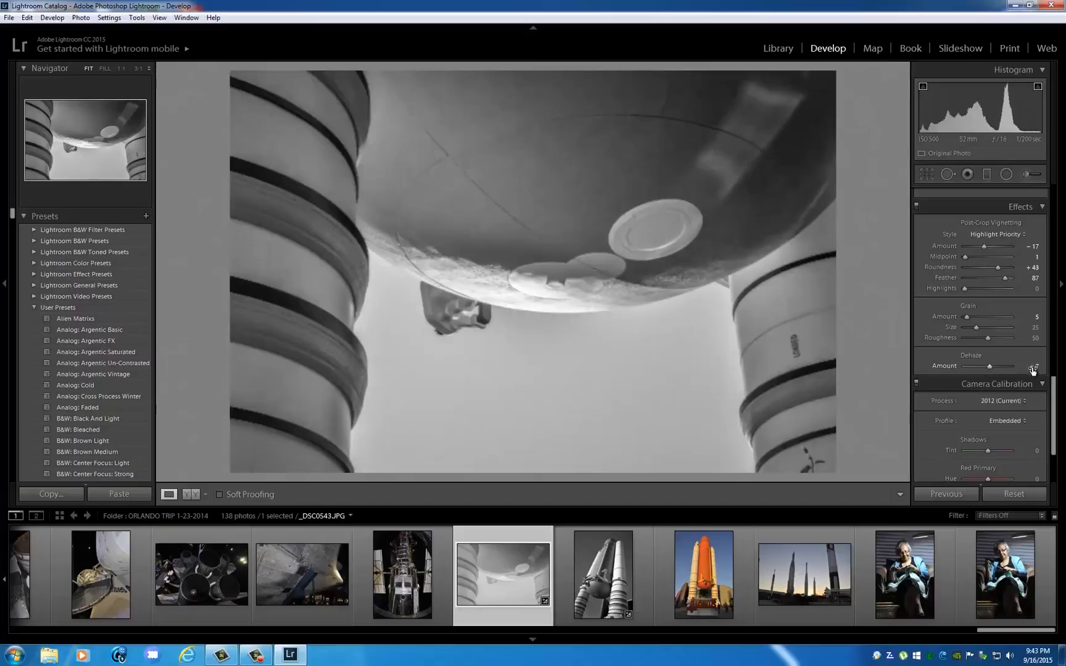
pyautogui.click(1032, 368)
pyautogui.write('0')
pyautogui.click(979, 383)
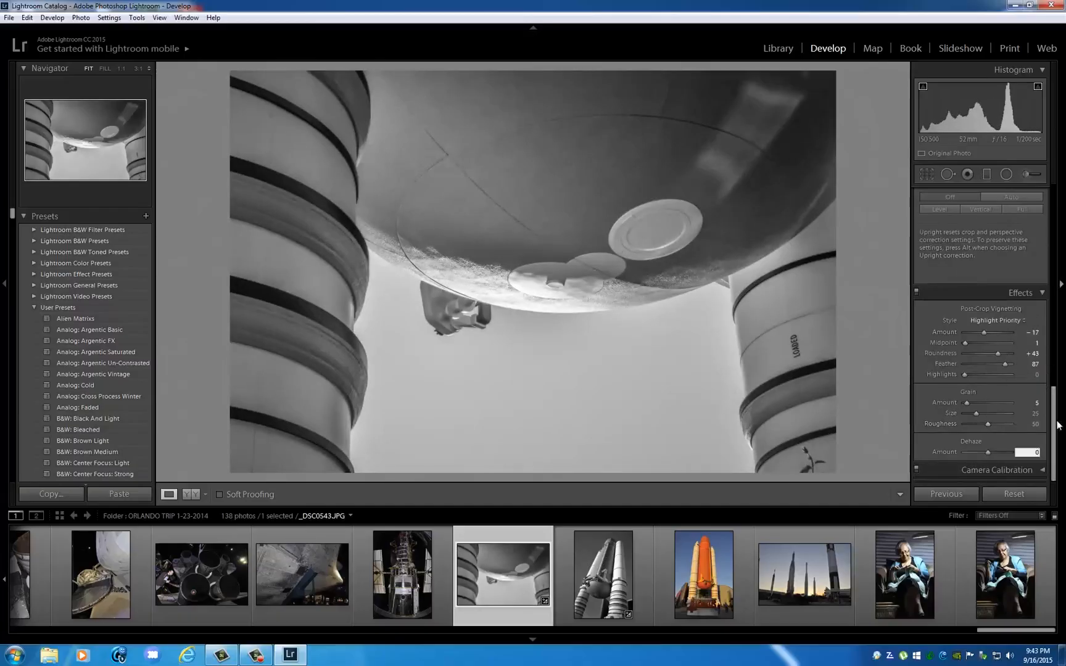
# Brighten the left booster column by painting over it with the Adjustment Brush at an Exposure of 0.23.
pyautogui.scroll(10, 1023, 410)
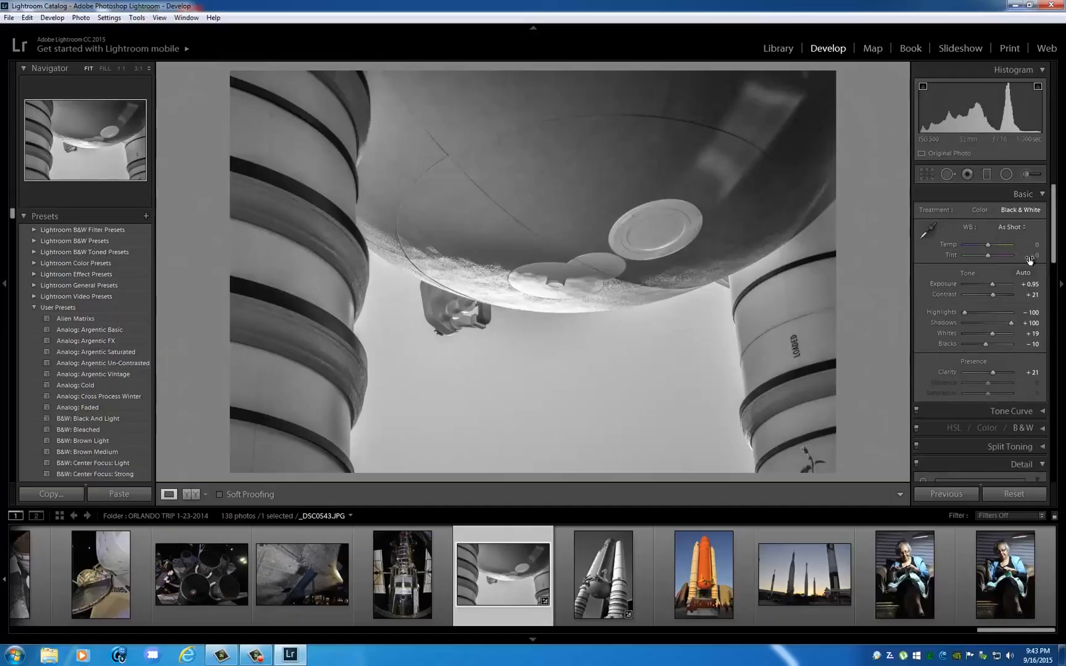
pyautogui.click(1025, 173)
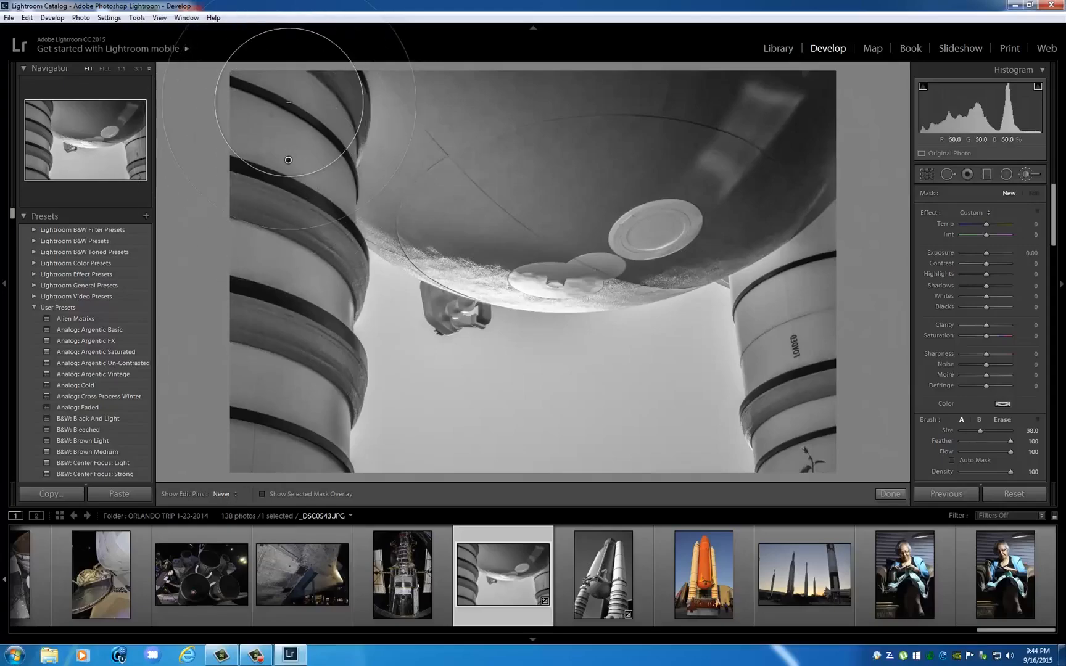
pyautogui.press('h')
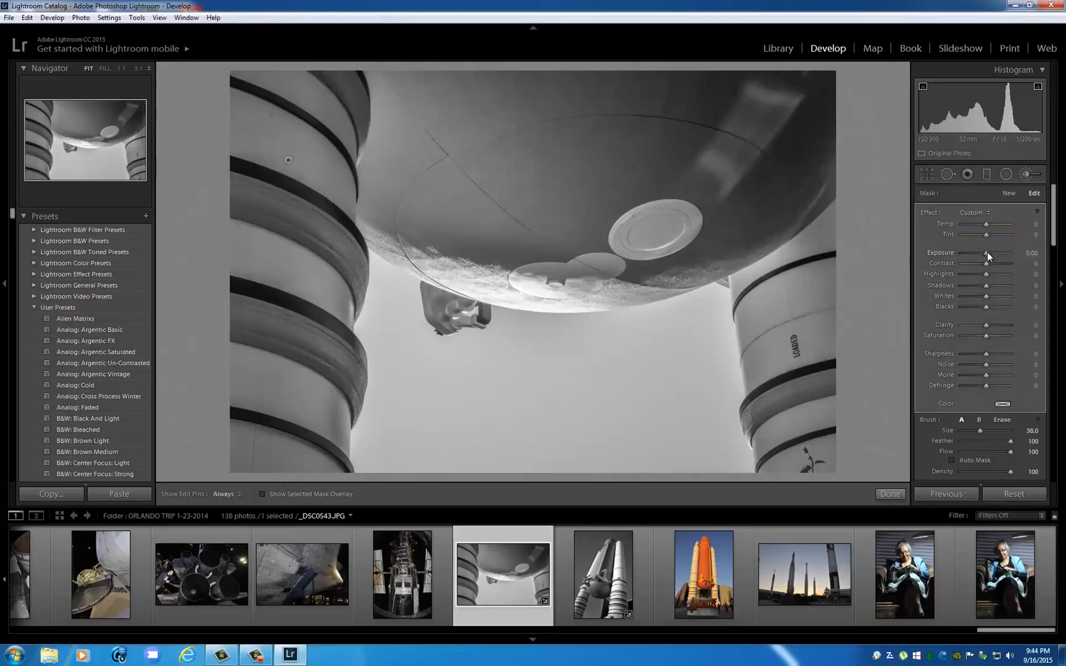
pyautogui.moveTo(986, 253); pyautogui.dragTo(988, 252)
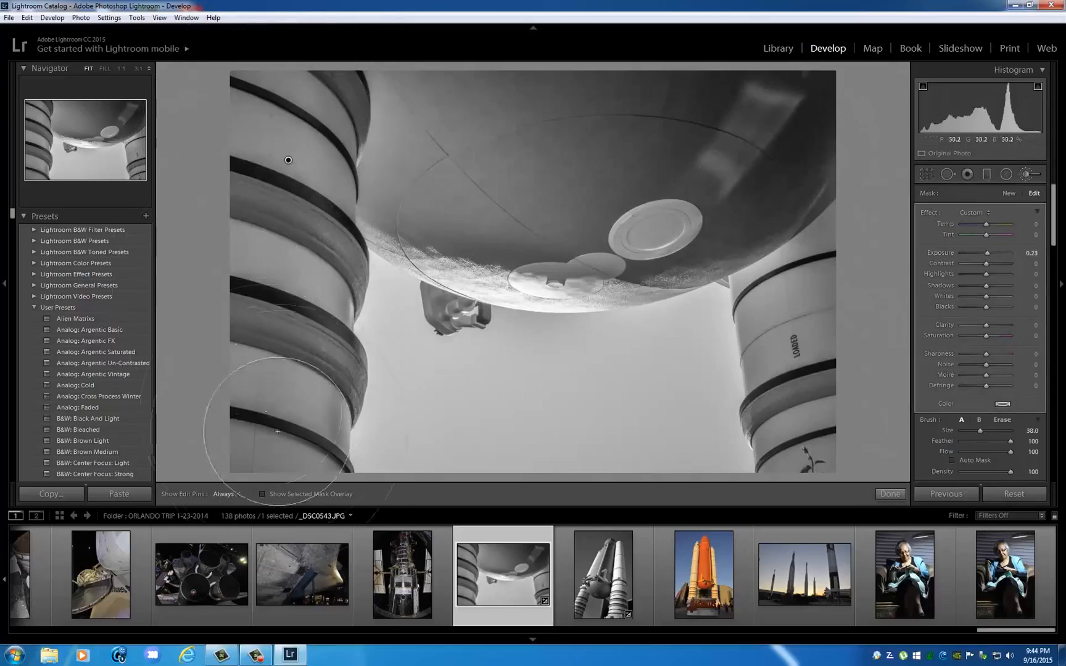
pyautogui.press('h')
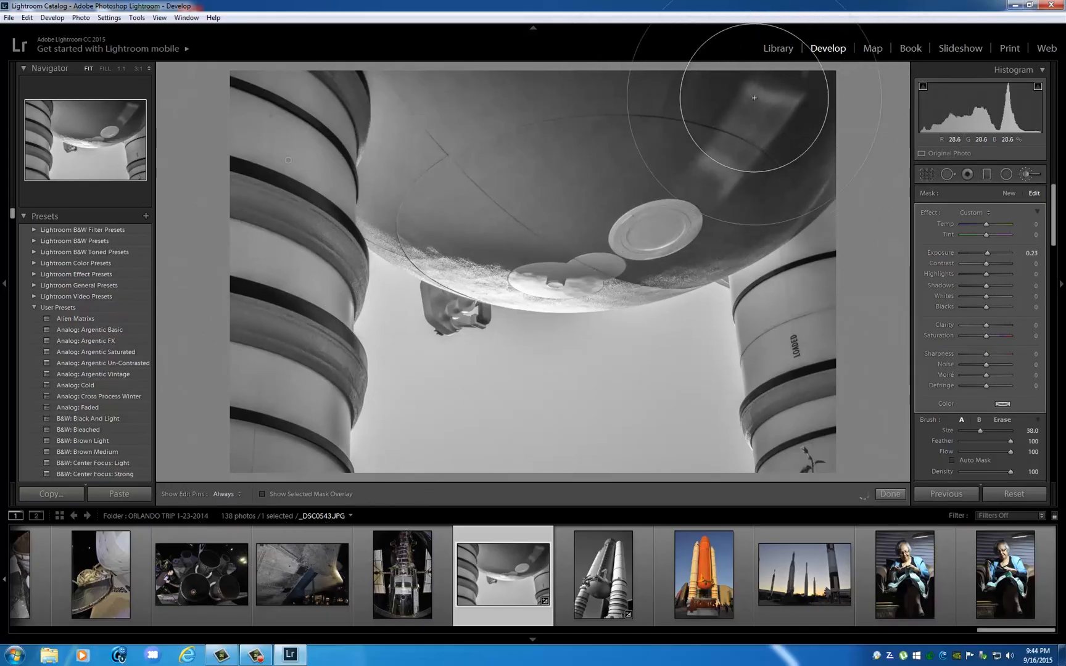
pyautogui.click(1027, 175)
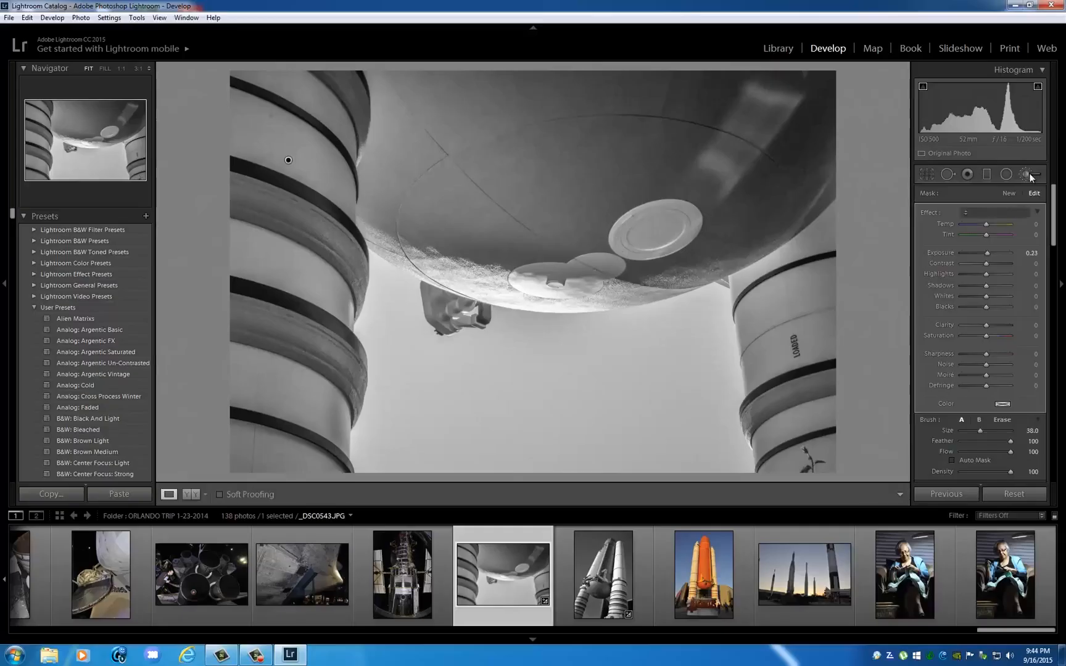
# Paint a new Adjustment Brush mask over the tank's dark right side with an Exposure of 0.32.
pyautogui.click(1028, 175)
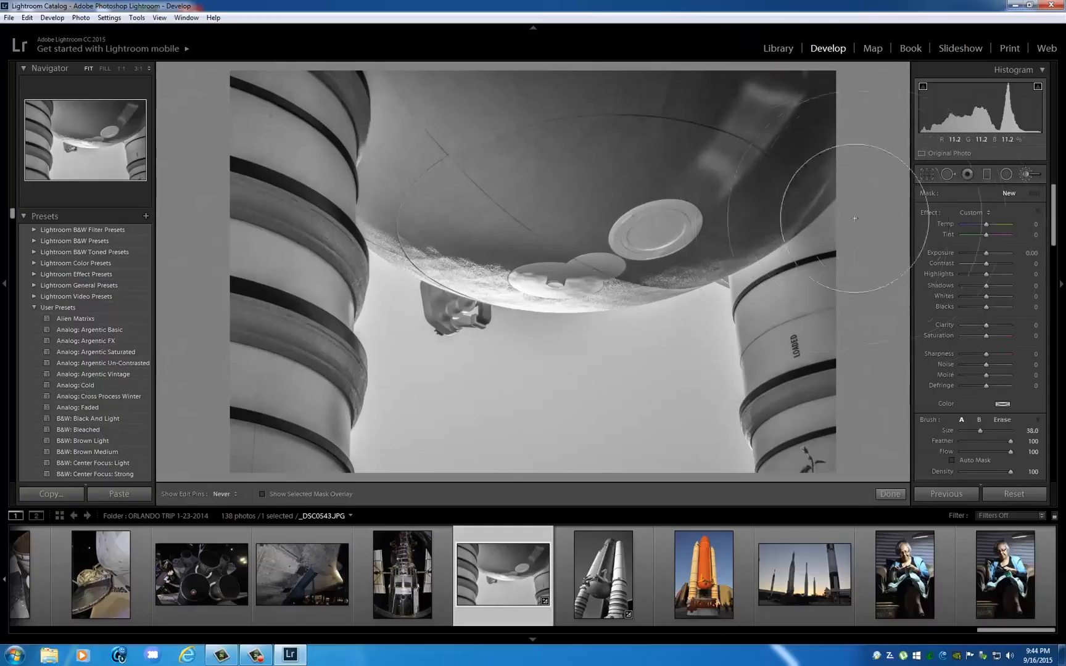
pyautogui.moveTo(985, 252); pyautogui.dragTo(988, 252)
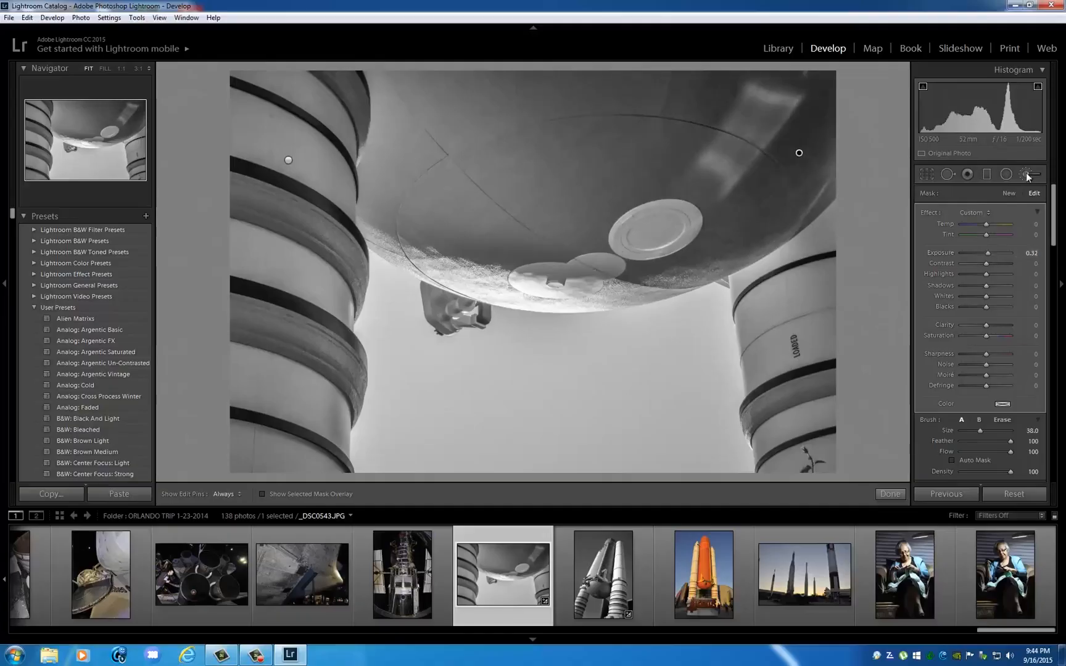
pyautogui.press('k')
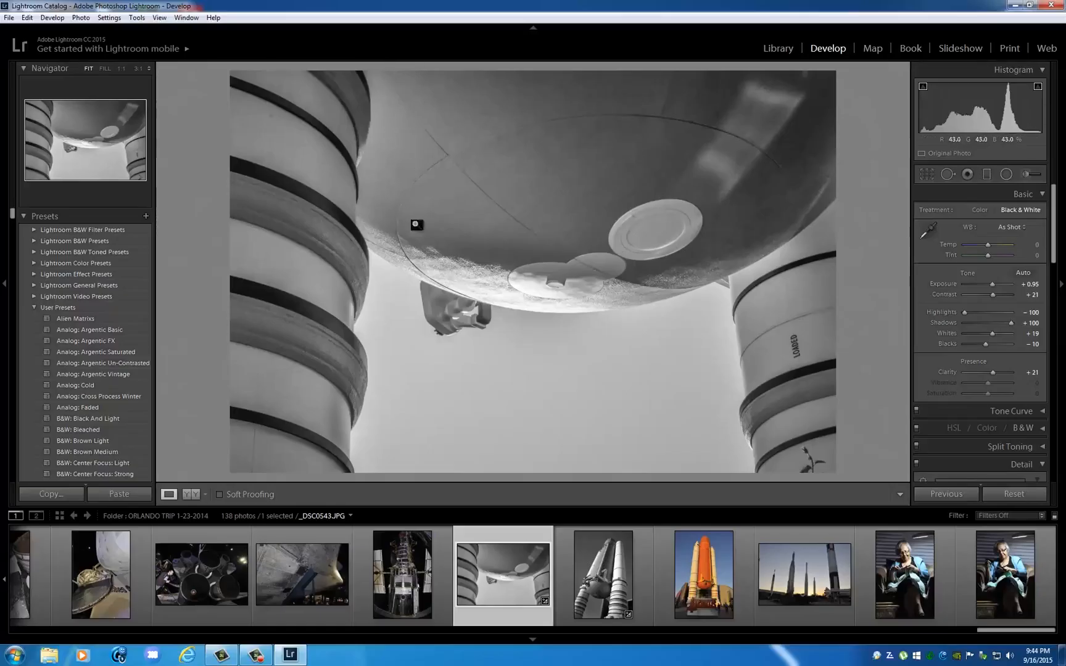
# Darken the lower part of the photo with a slanted Graduated Filter from the bottom edge up to the tank, Exposure -0.57.
pyautogui.click(985, 176)
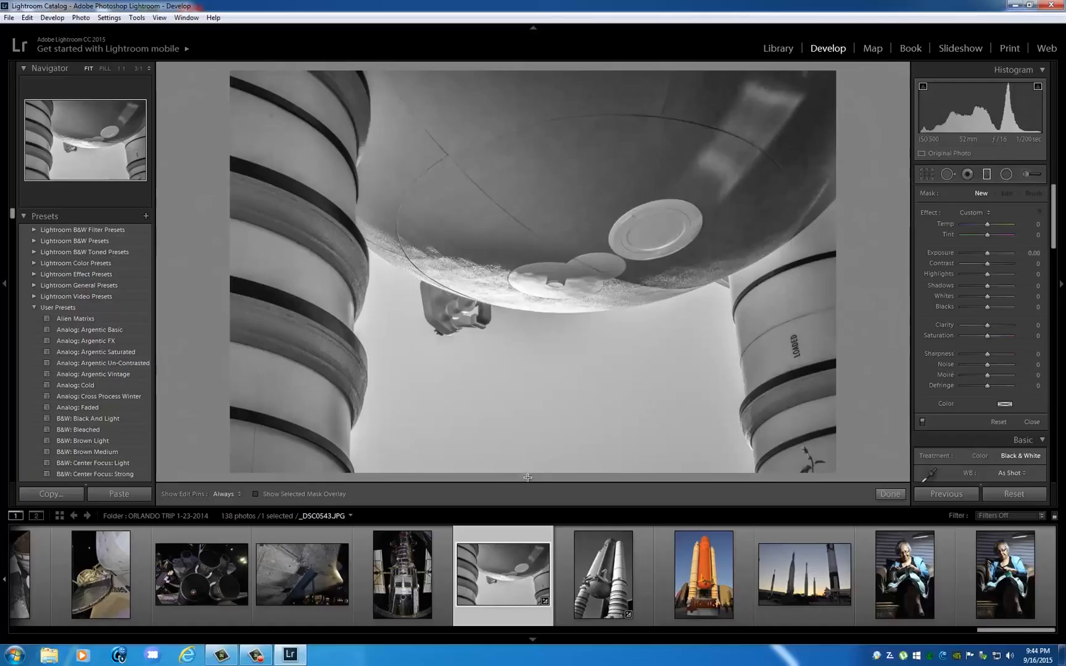
pyautogui.moveTo(526, 475); pyautogui.dragTo(584, 224)
pyautogui.moveTo(988, 253); pyautogui.dragTo(982, 255)
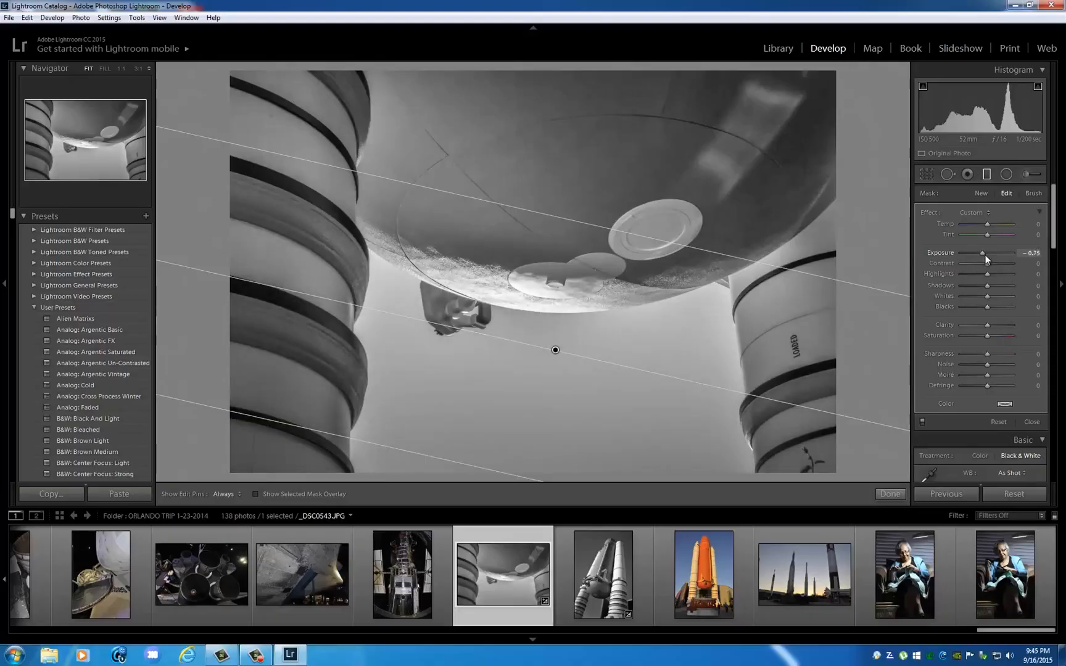
pyautogui.moveTo(985, 253); pyautogui.dragTo(985, 253)
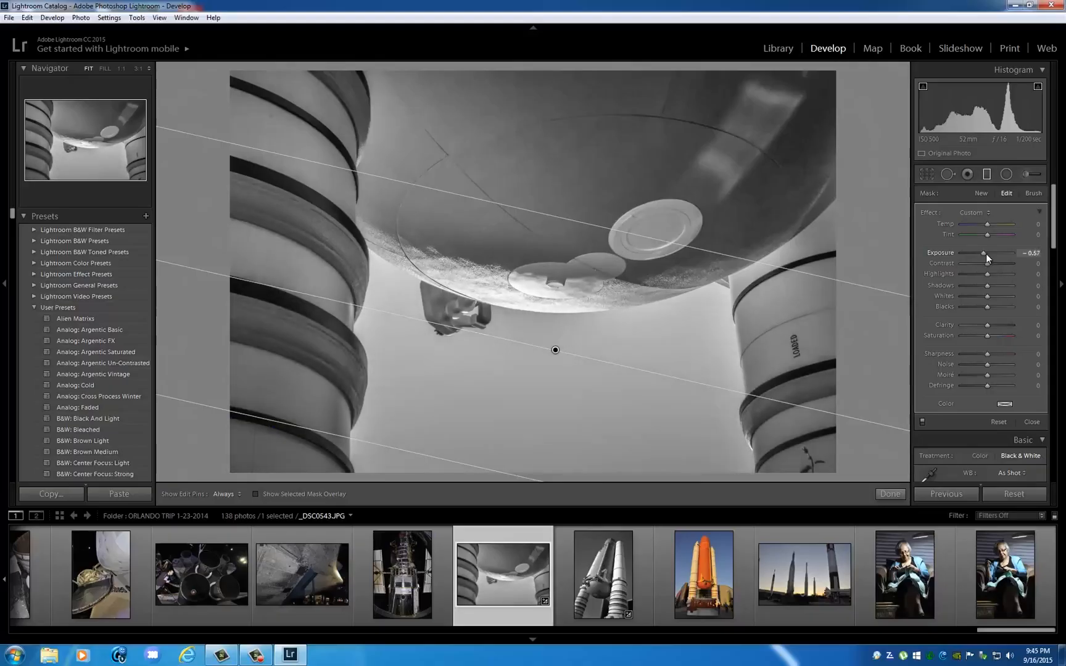
pyautogui.click(986, 174)
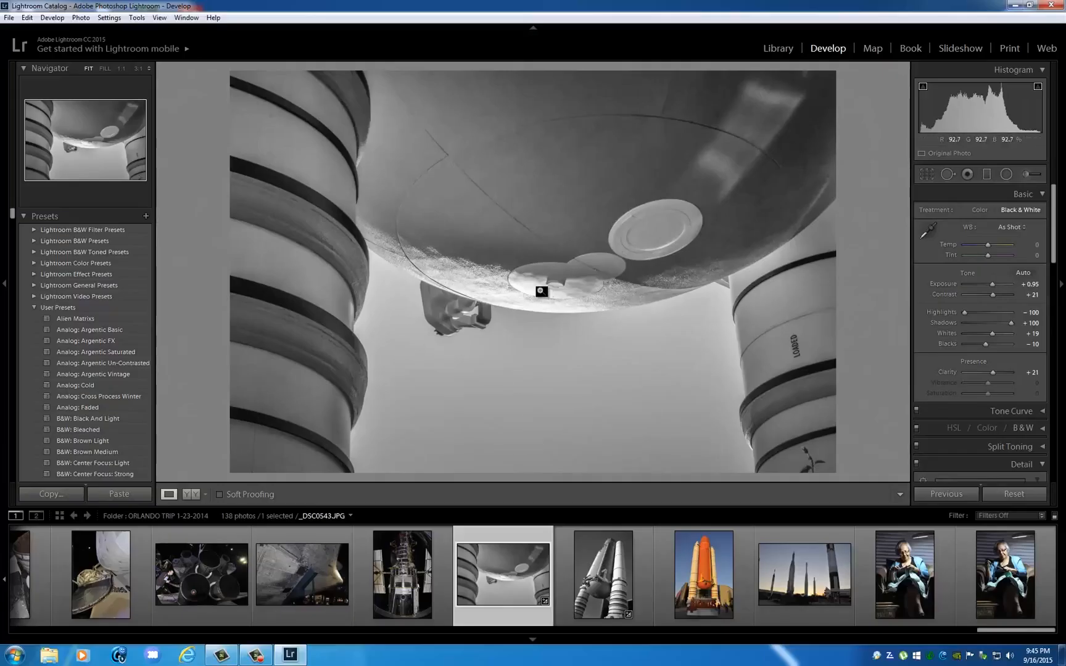
# Open the tank photo in the Print module and check the printer and paper size in the page setup.
pyautogui.click(1008, 50)
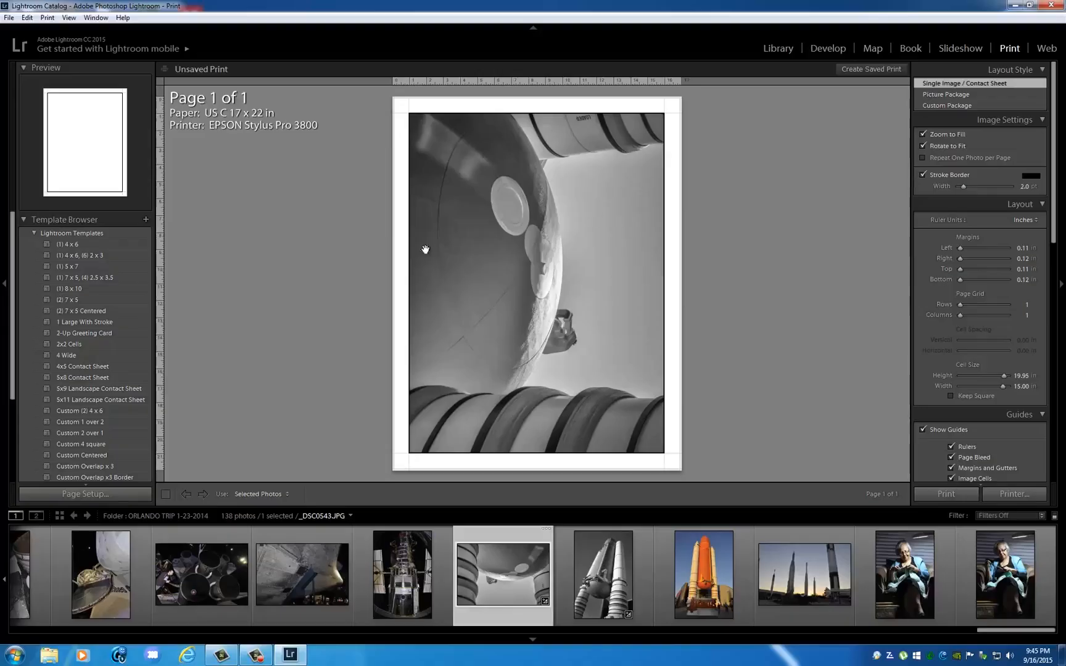
pyautogui.click(103, 494)
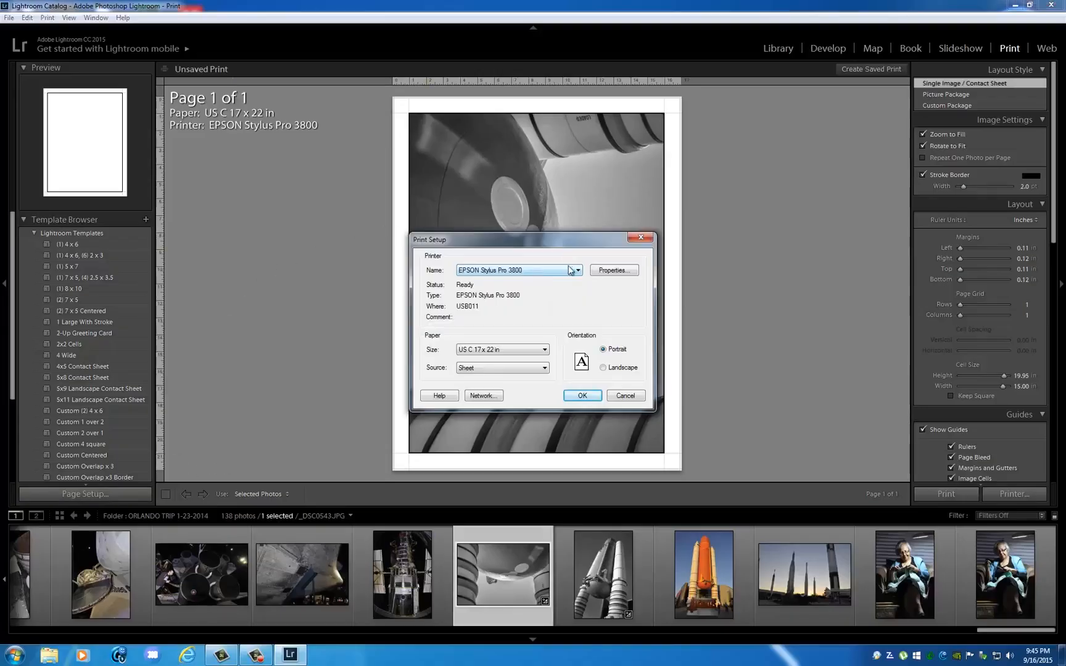
pyautogui.click(641, 238)
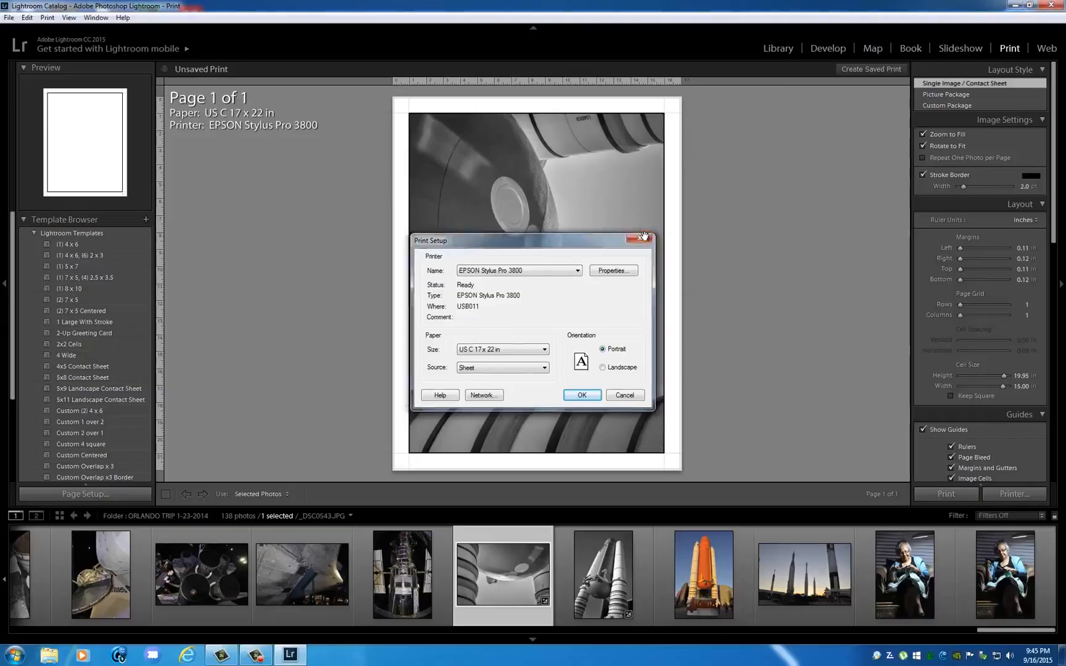
# Compare the print layout with and without Zoom to Fill and leave Zoom to Fill off.
pyautogui.click(923, 134)
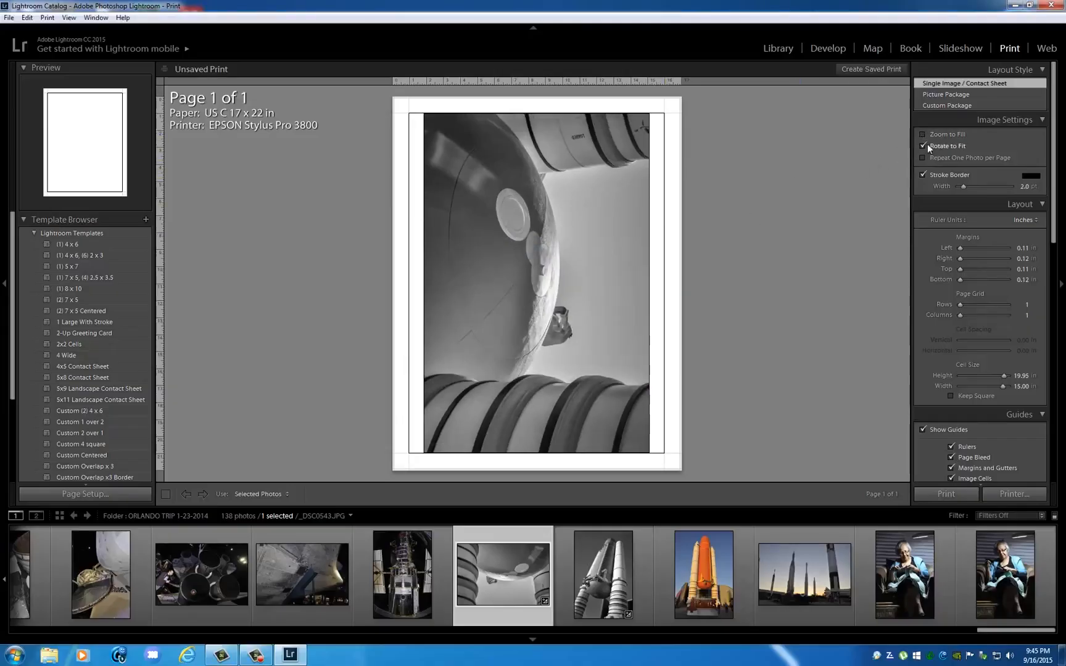
pyautogui.click(922, 134)
pyautogui.click(922, 133)
pyautogui.click(922, 134)
pyautogui.click(924, 134)
# Set the print job's color management profile to Managed by Printer.
pyautogui.moveTo(1054, 163); pyautogui.dragTo(1044, 428)
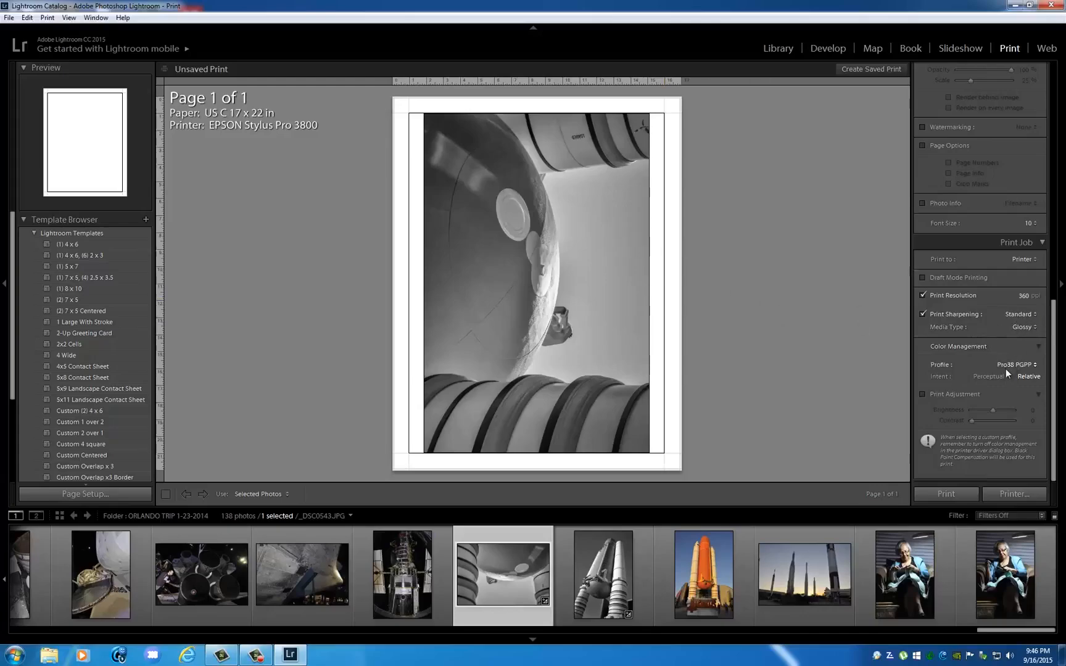
pyautogui.scroll(1, 1036, 349)
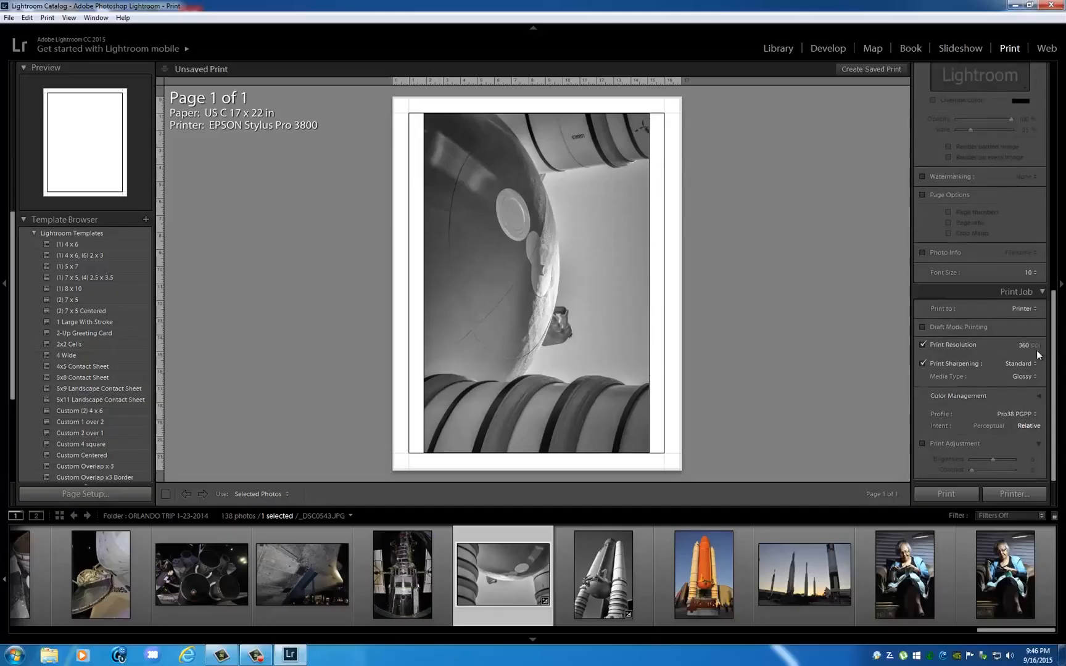
pyautogui.click(1037, 394)
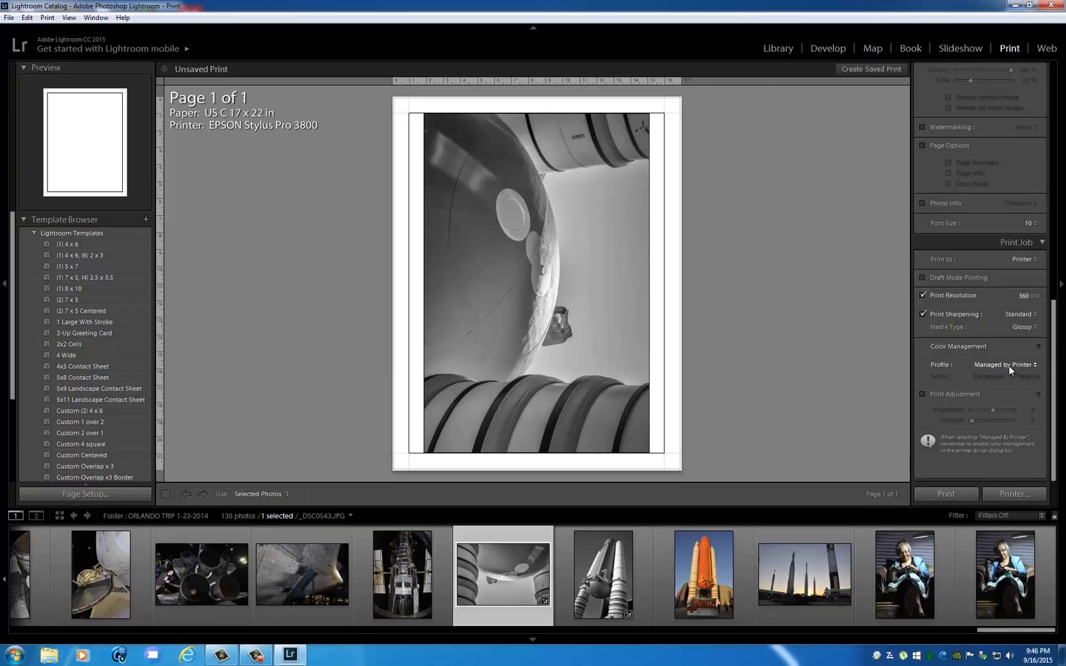
# Check the color management mode in the EPSON Stylus Pro 3800 properties and close the printer setup without changes.
pyautogui.click(86, 495)
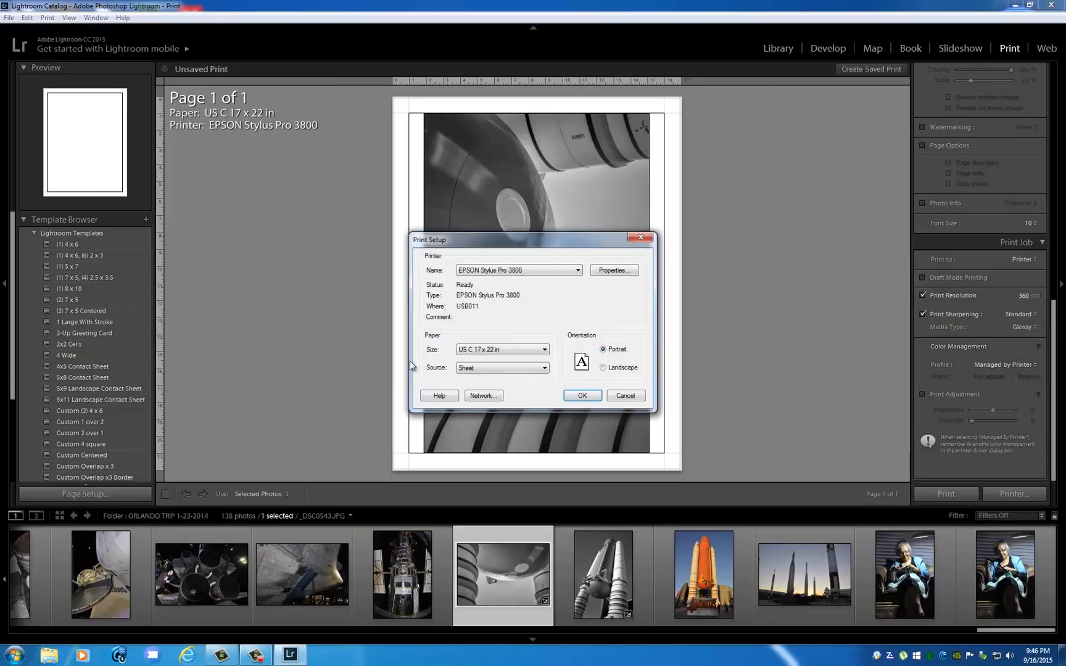
pyautogui.click(613, 271)
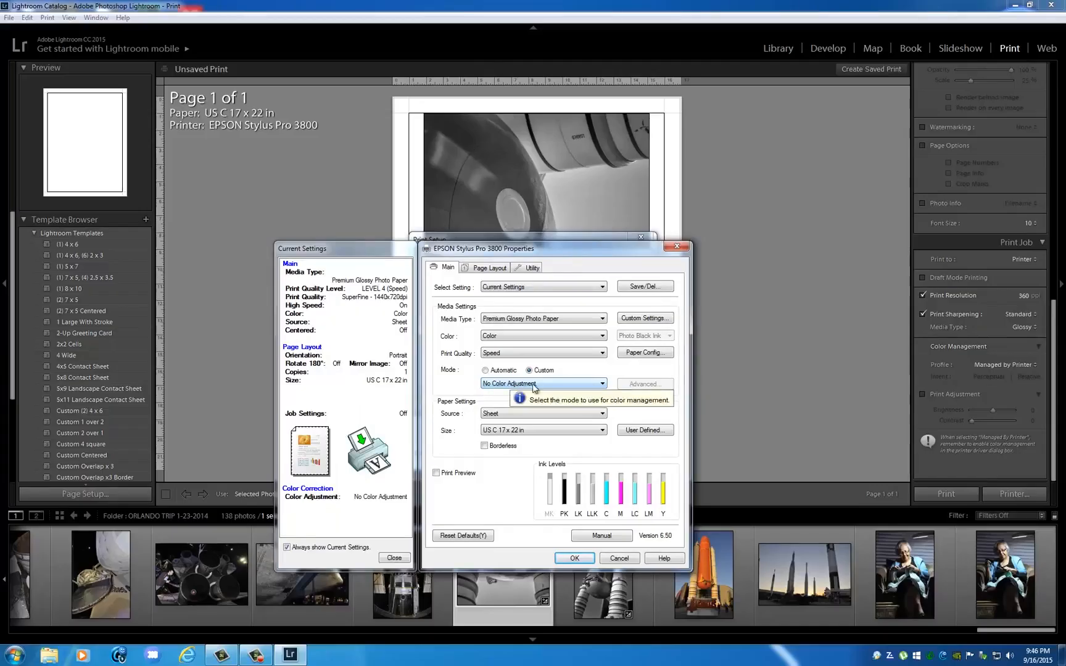
pyautogui.click(676, 247)
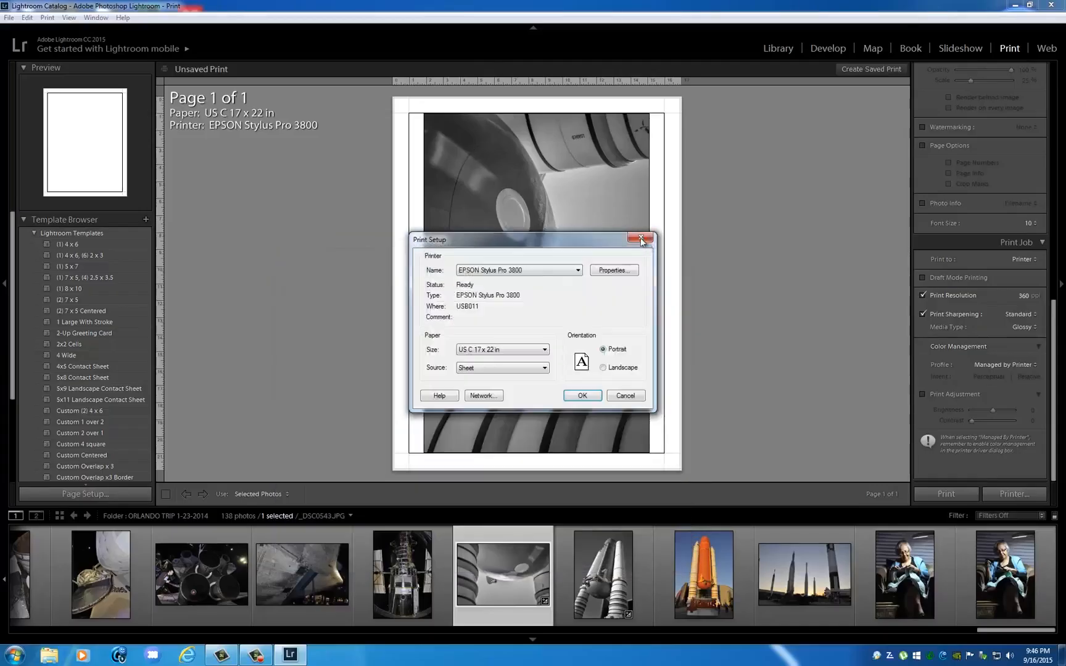
pyautogui.click(641, 237)
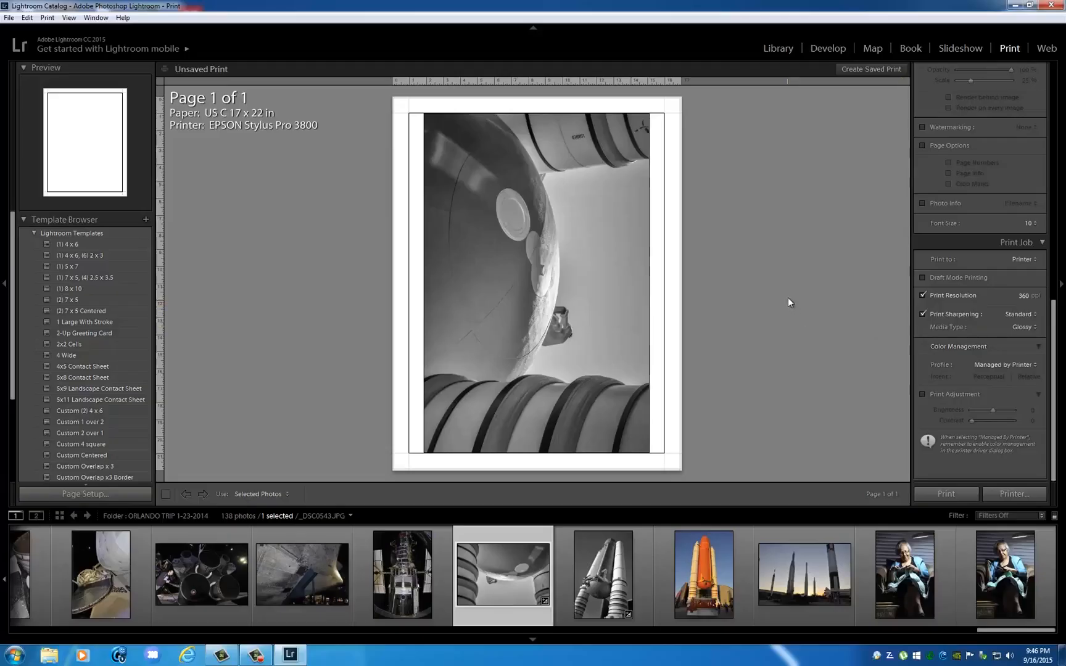
# Set the print job's color management profile to Pro38 PGPP.
pyautogui.click(1001, 364)
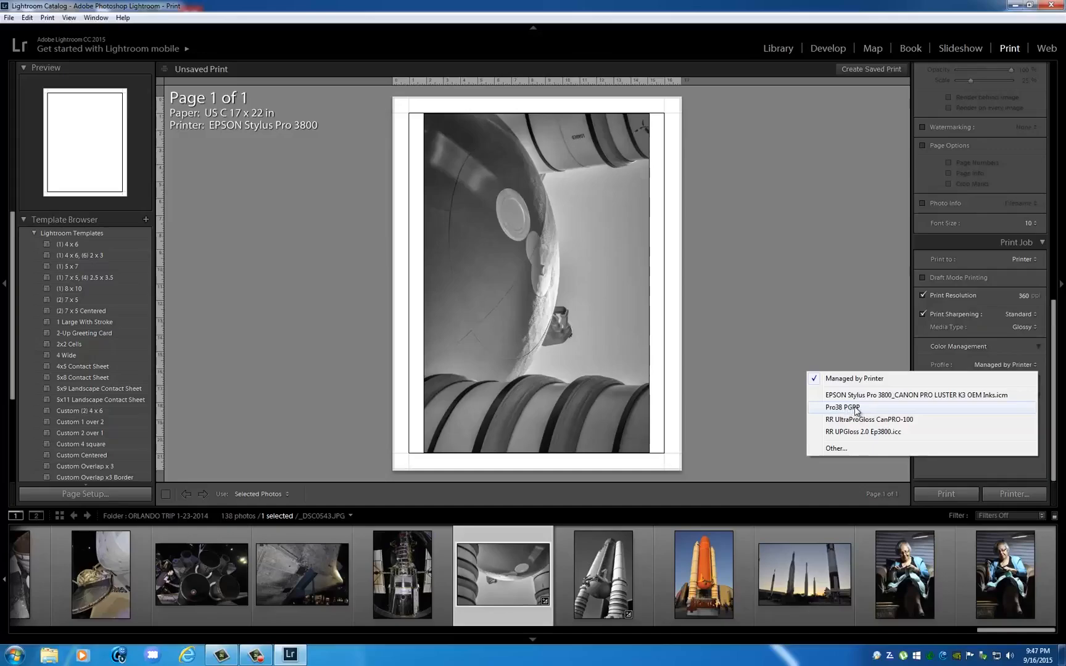
pyautogui.click(833, 407)
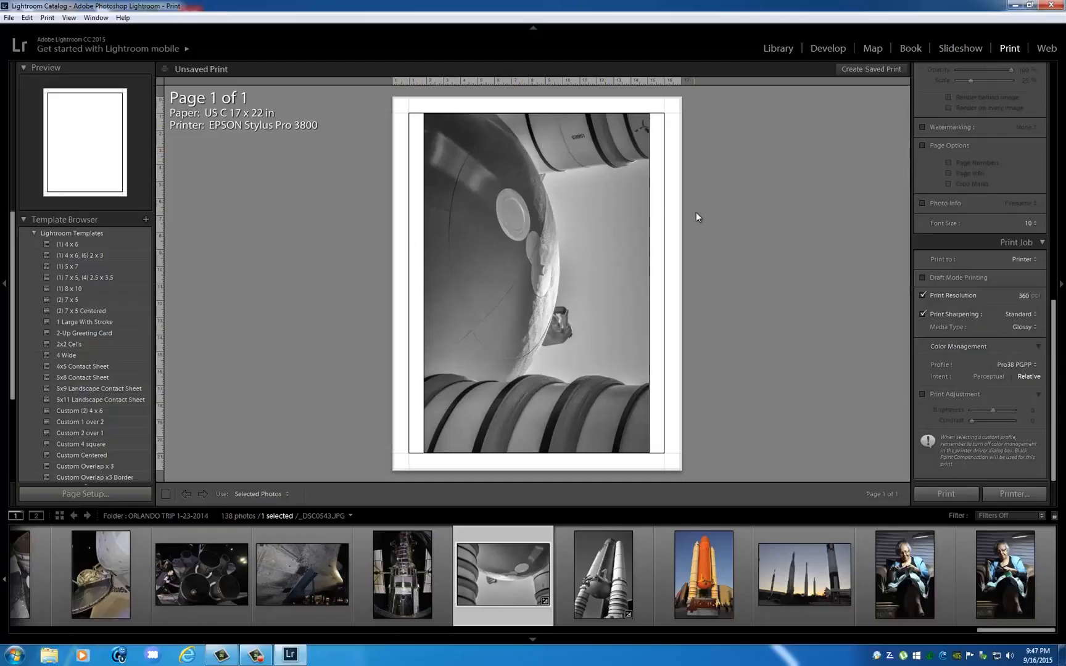
# Preview the black-and-white rocket photo in the print layout and return to the fuel tank photo.
pyautogui.click(608, 560)
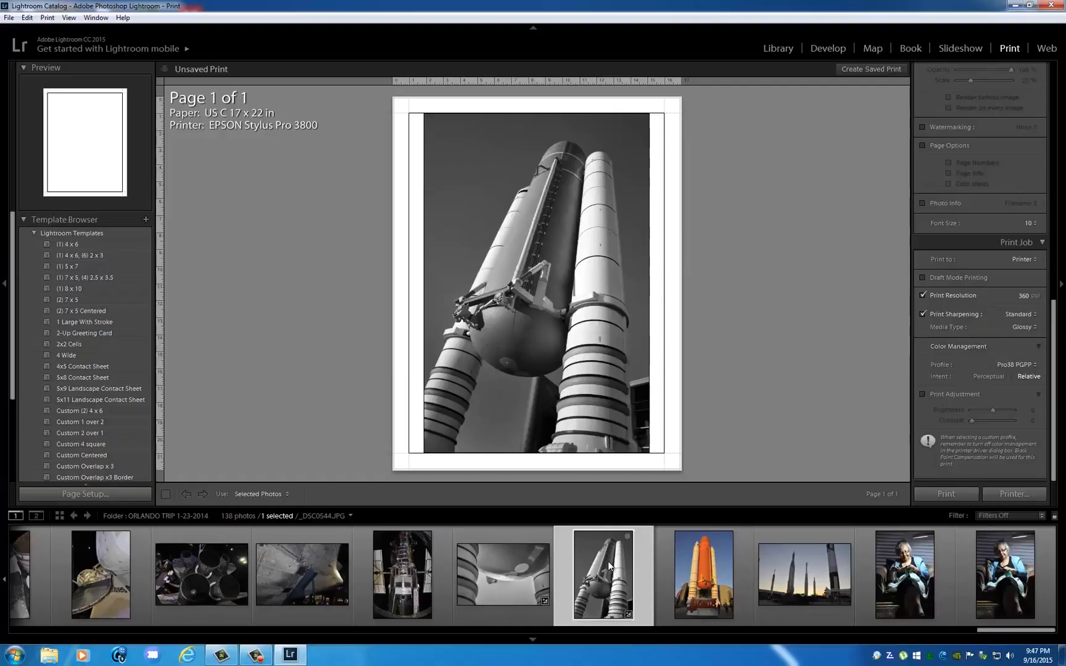
pyautogui.click(517, 567)
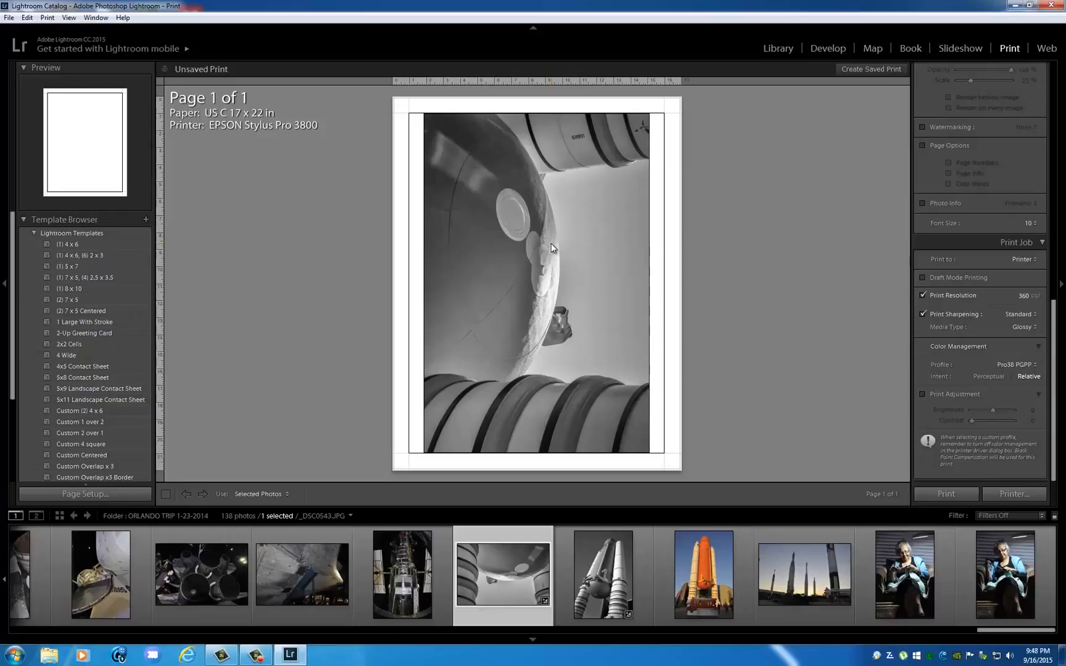
# Compare Automatic mode in the EPSON Stylus Pro 3800 properties and set the mode to Custom with No Color Adjustment.
pyautogui.click(111, 491)
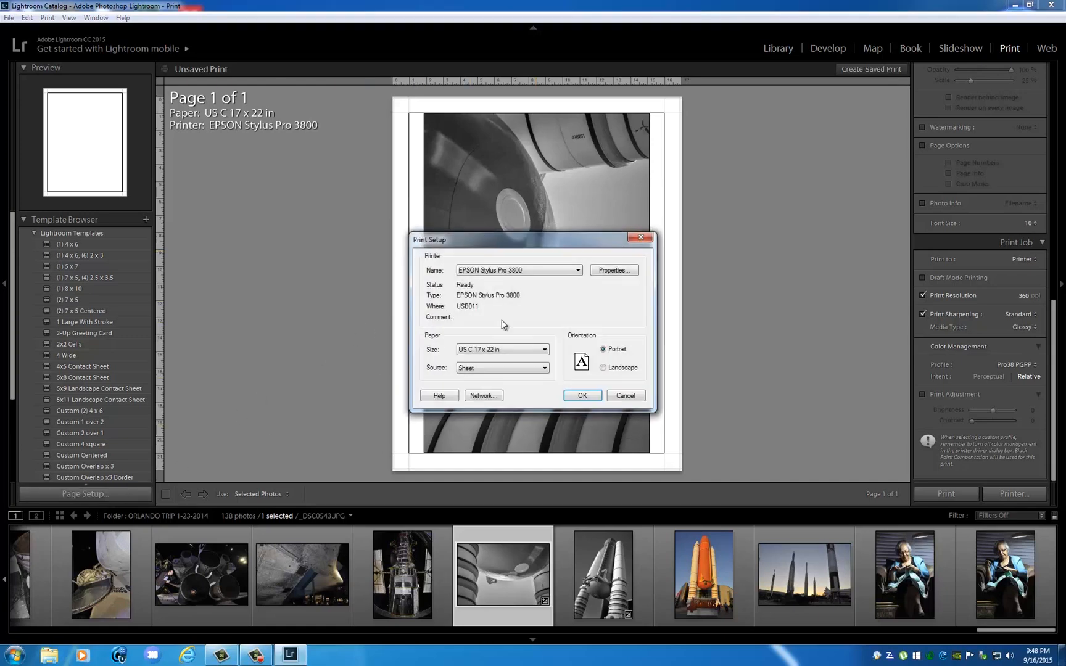
pyautogui.click(615, 271)
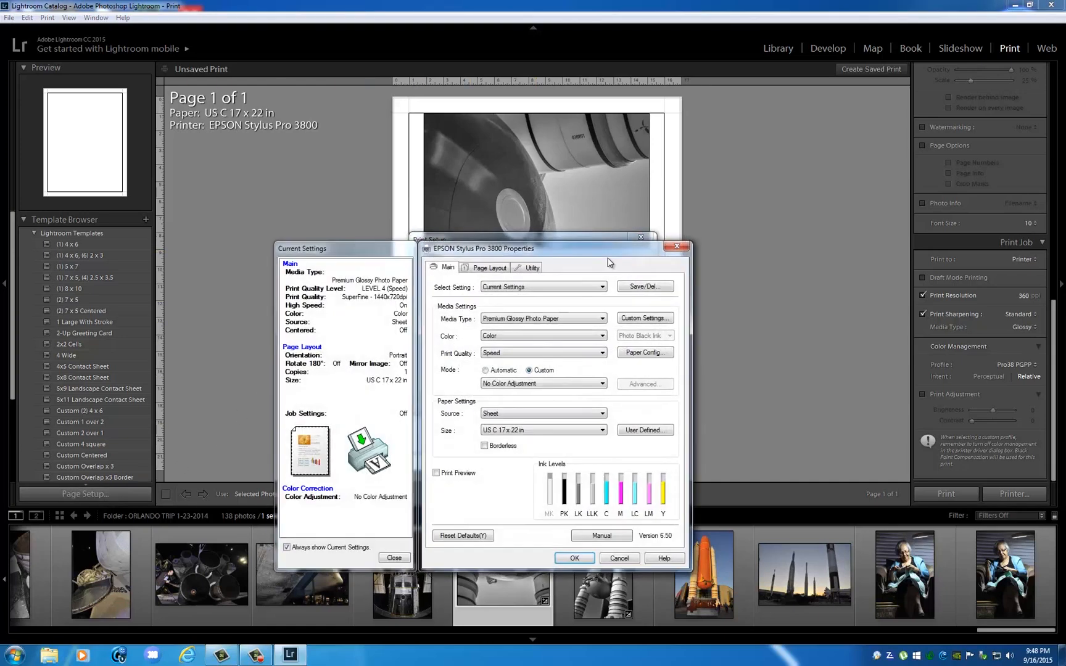
pyautogui.moveTo(579, 251); pyautogui.dragTo(579, 191)
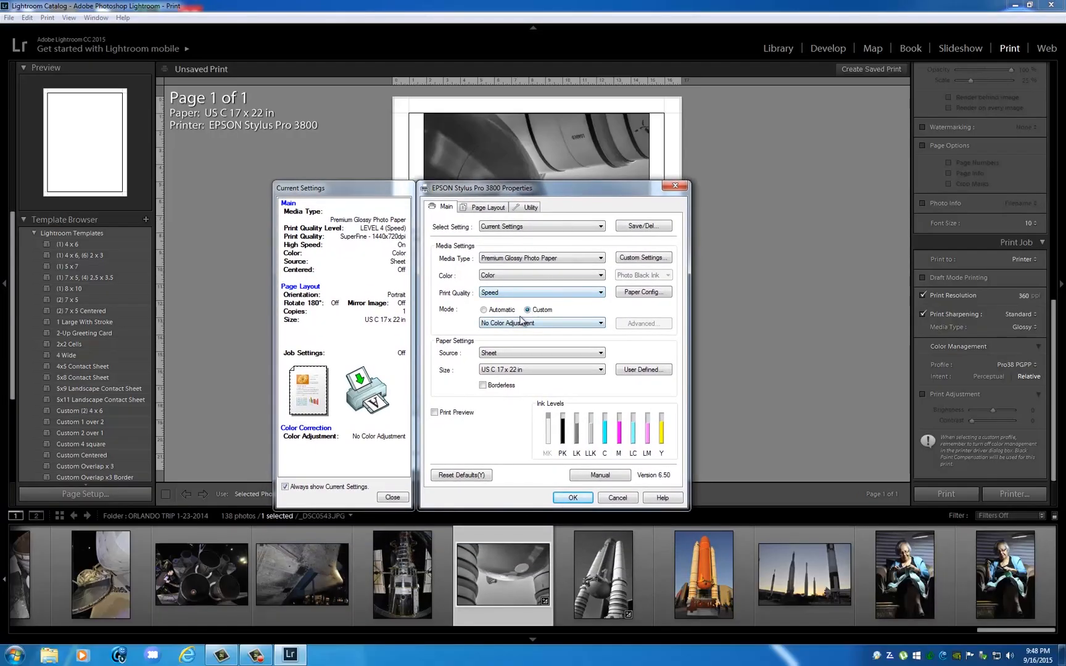
pyautogui.click(484, 309)
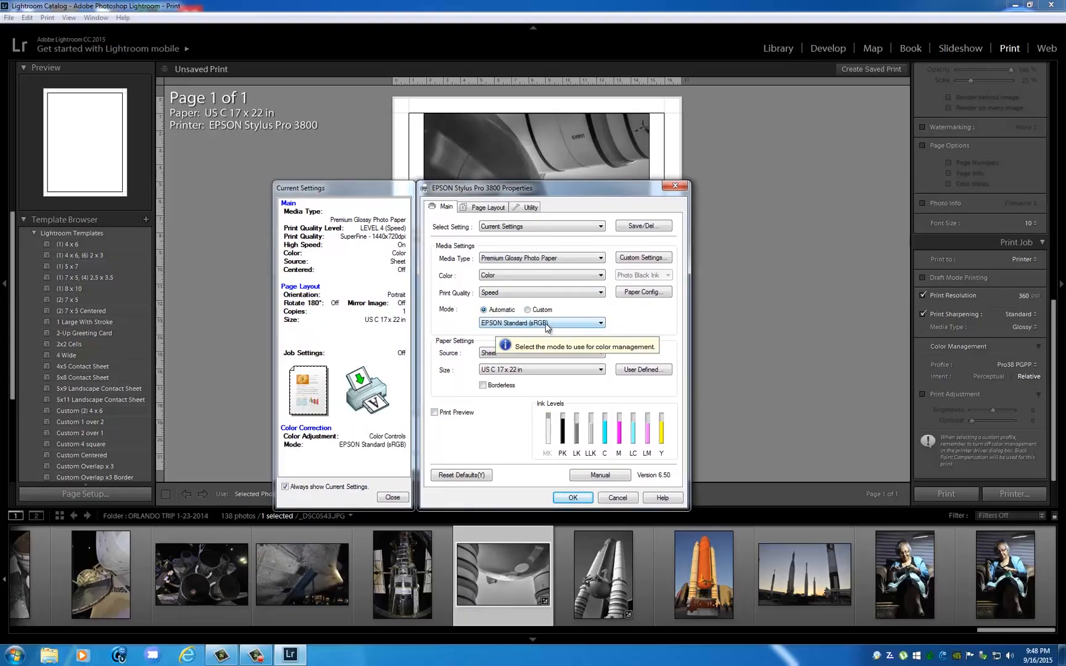
pyautogui.click(528, 310)
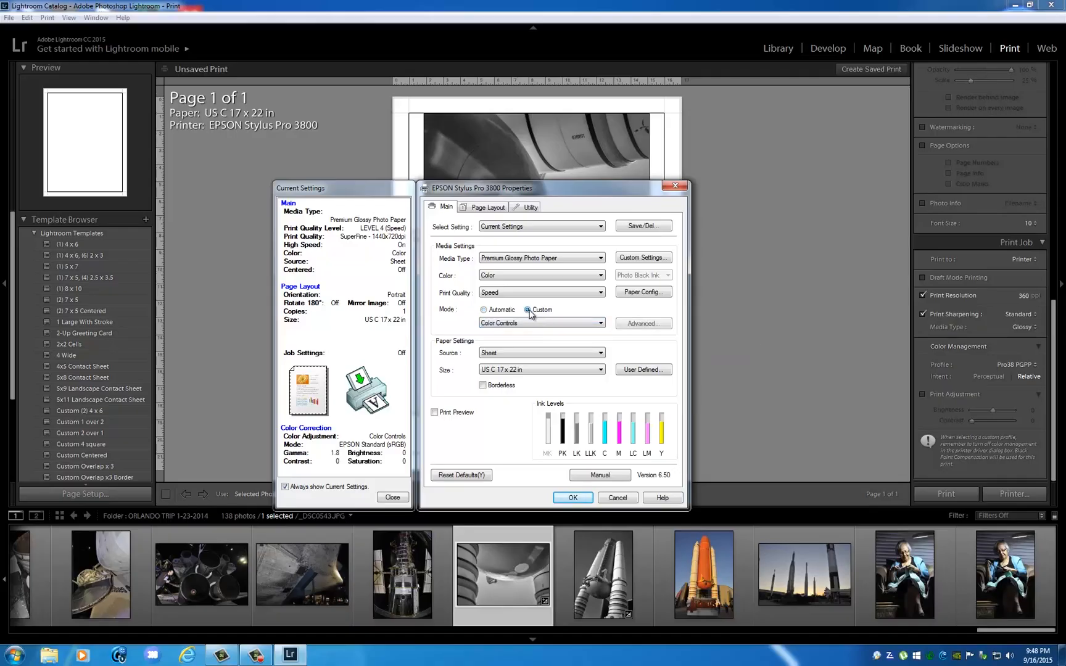
pyautogui.click(541, 323)
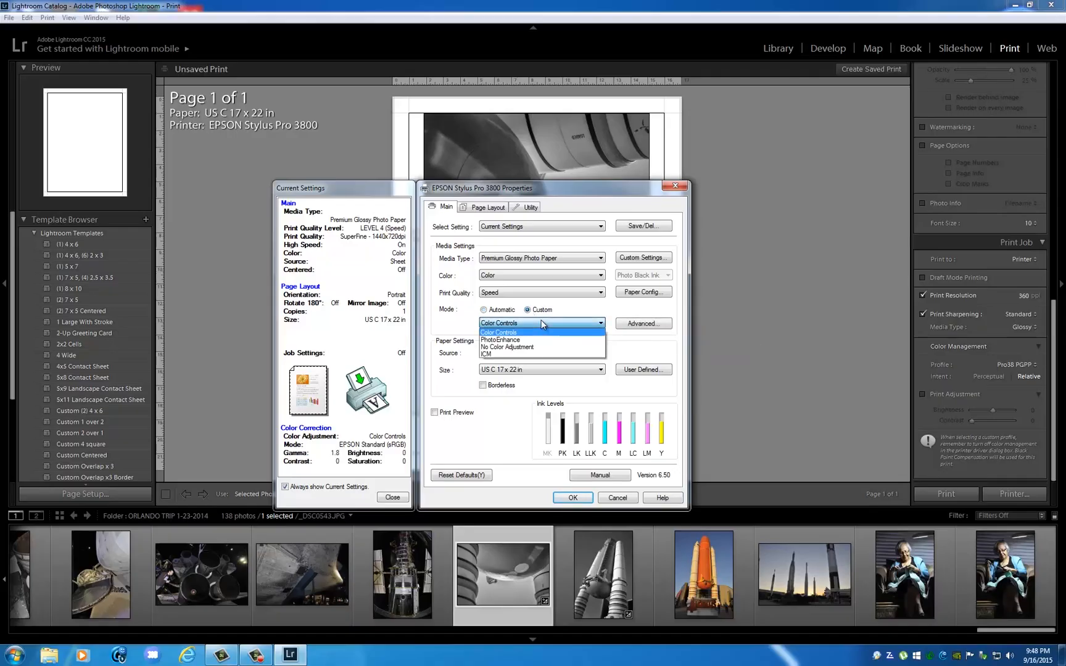
pyautogui.click(512, 348)
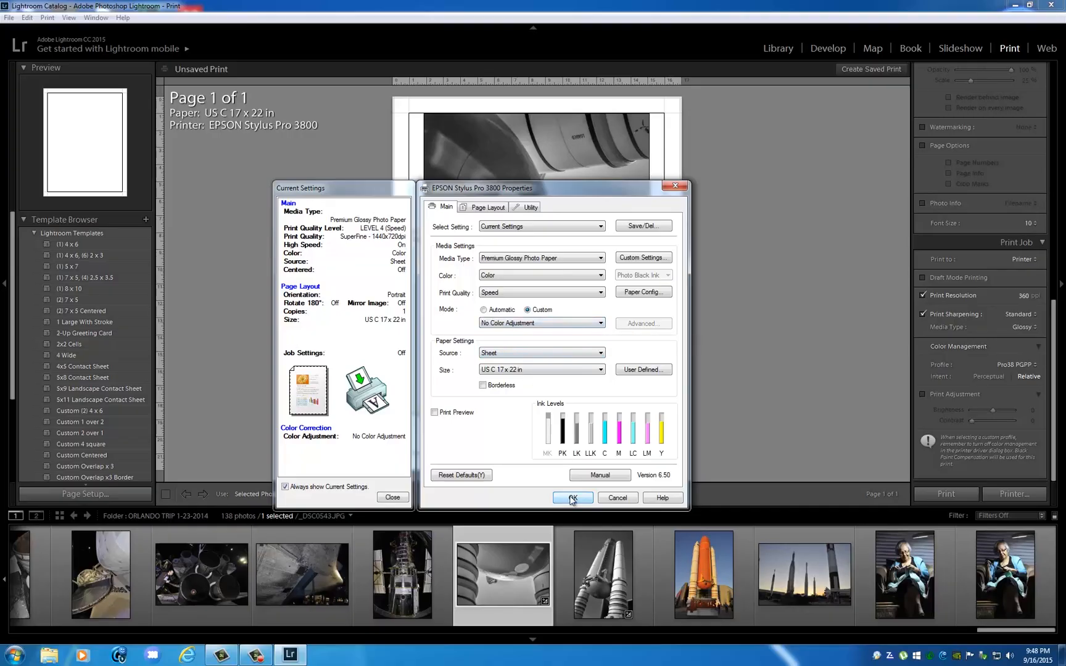
# Compare the print quality choices, set Quality Options to level 4 (SuperFine - 1440x720dpi), and accept the printer properties and print setup.
pyautogui.click(540, 294)
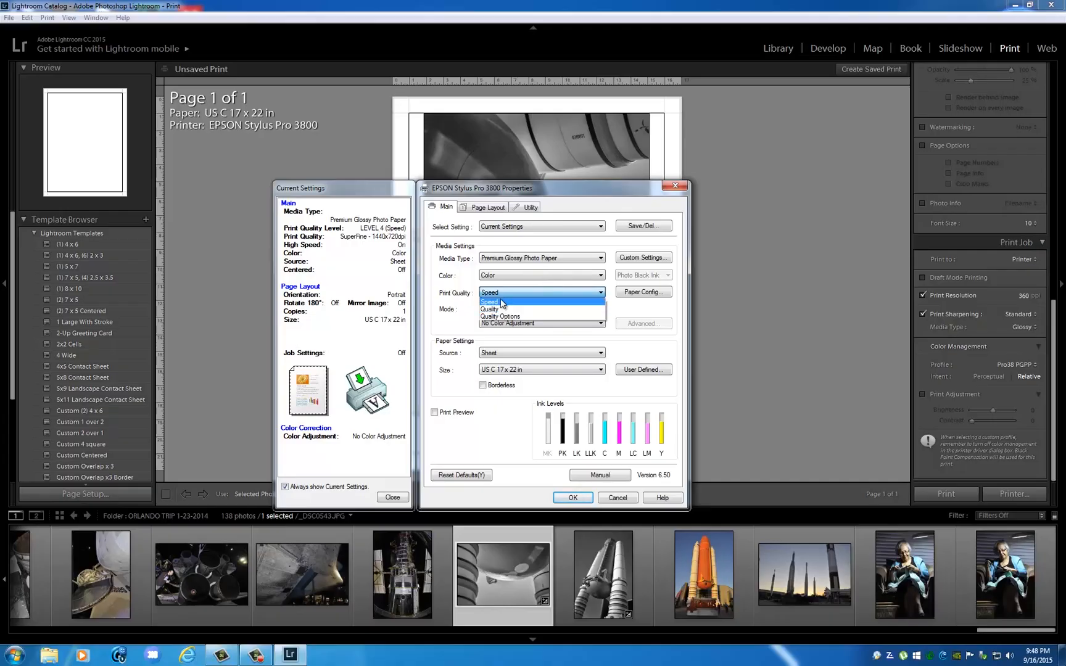
pyautogui.click(501, 304)
pyautogui.click(517, 293)
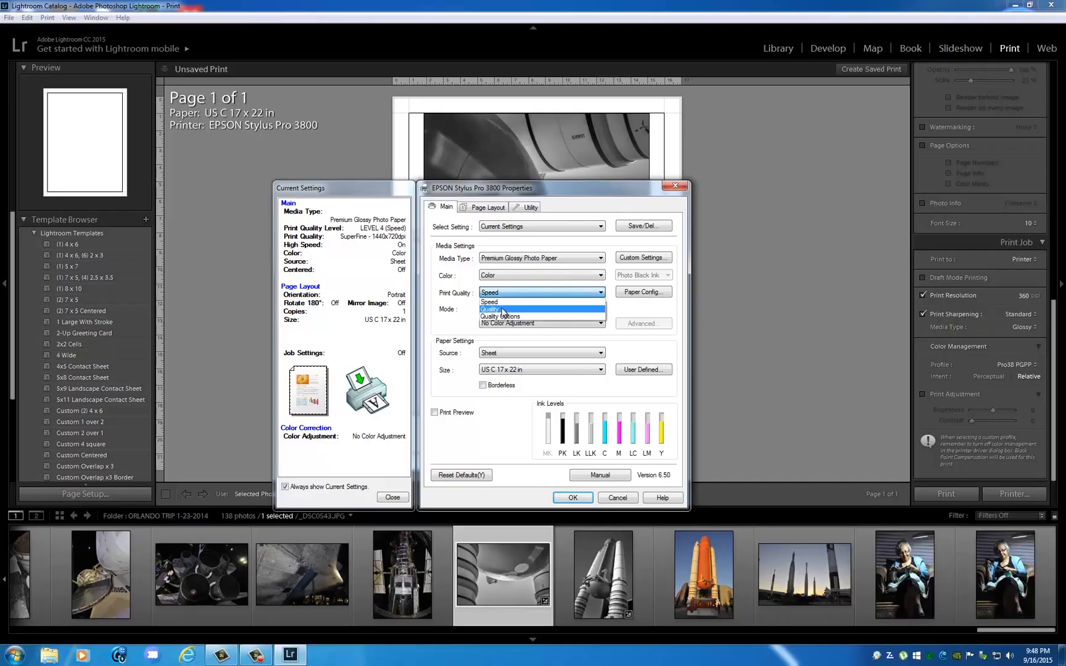
pyautogui.click(502, 309)
pyautogui.click(521, 294)
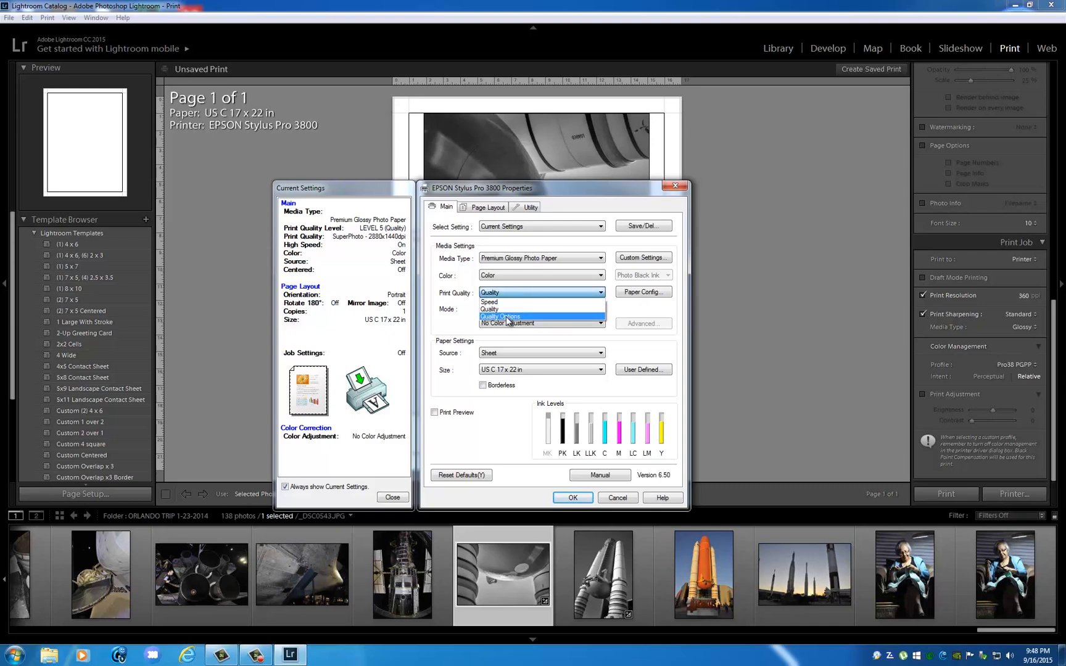
pyautogui.click(507, 318)
pyautogui.moveTo(592, 304)
pyautogui.mouseDown()
pyautogui.moveTo(571, 305)
pyautogui.moveTo(592, 305)
pyautogui.mouseUp()
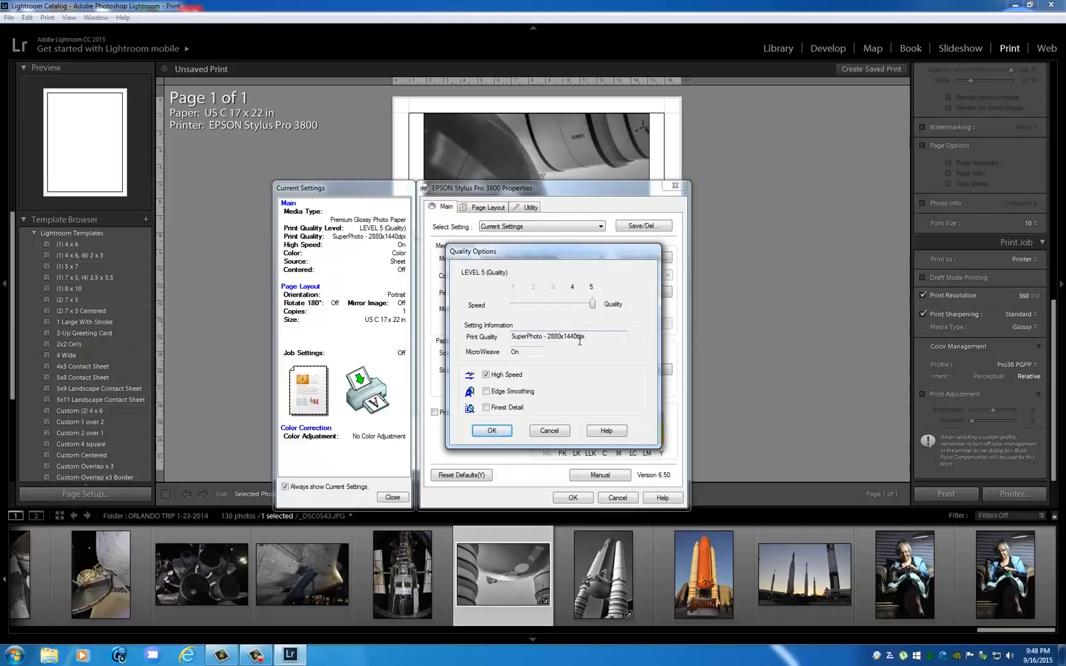
pyautogui.moveTo(592, 304); pyautogui.dragTo(573, 304)
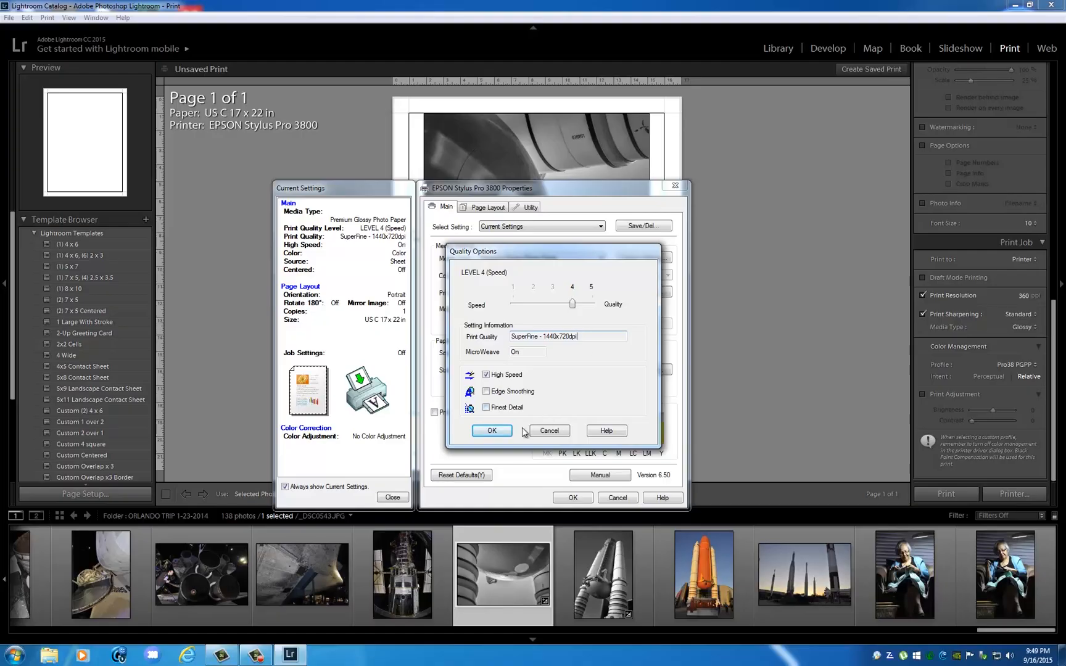
pyautogui.click(492, 430)
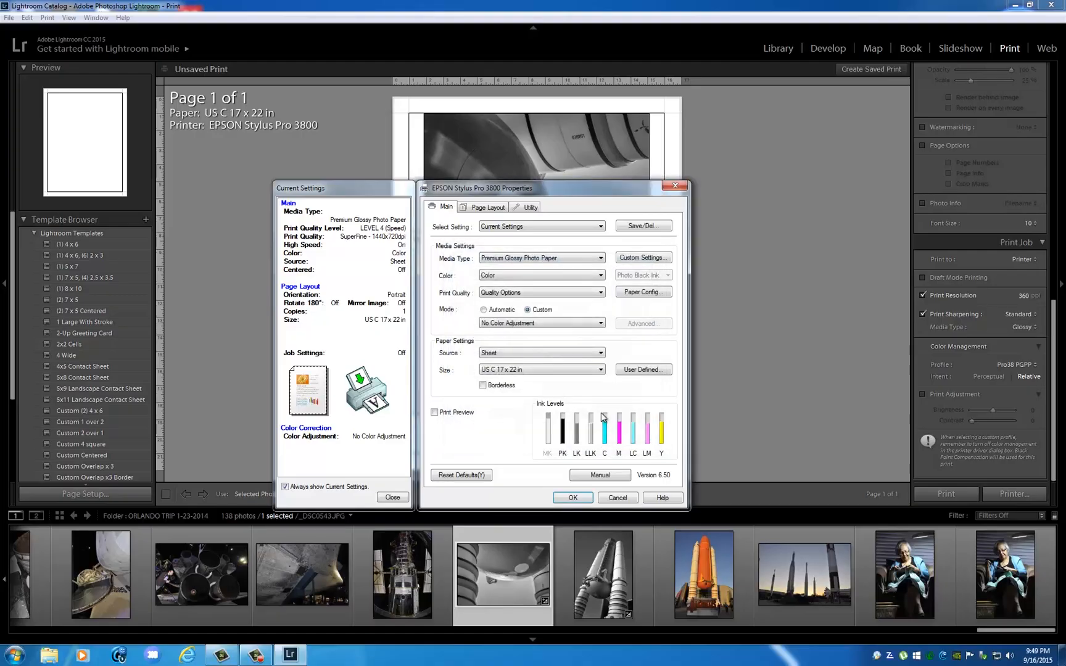
pyautogui.click(573, 497)
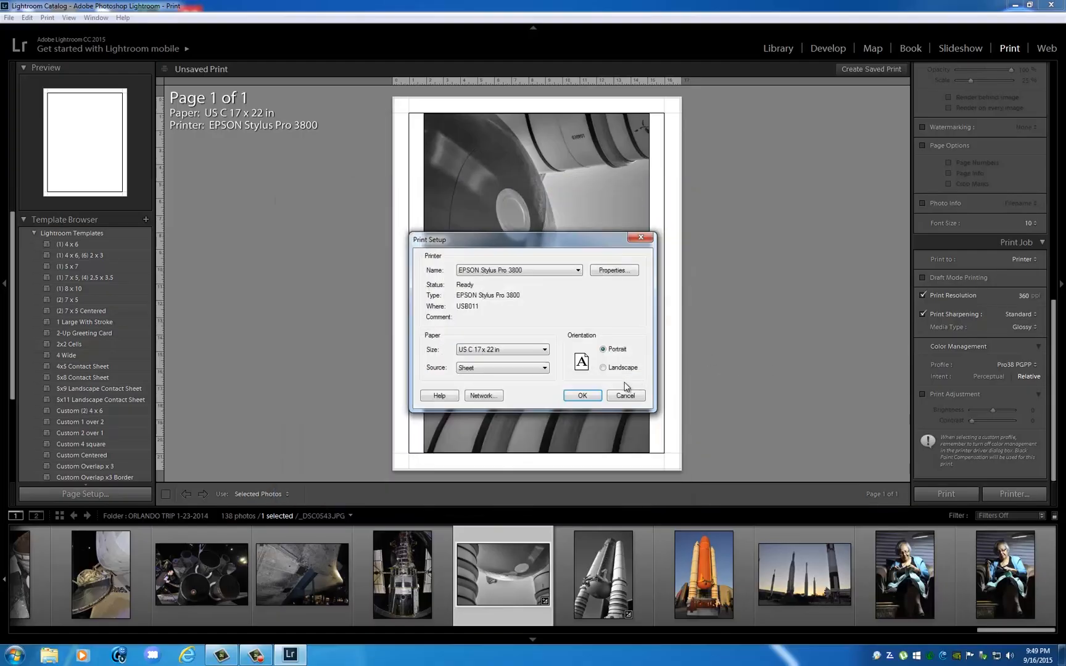
pyautogui.click(582, 396)
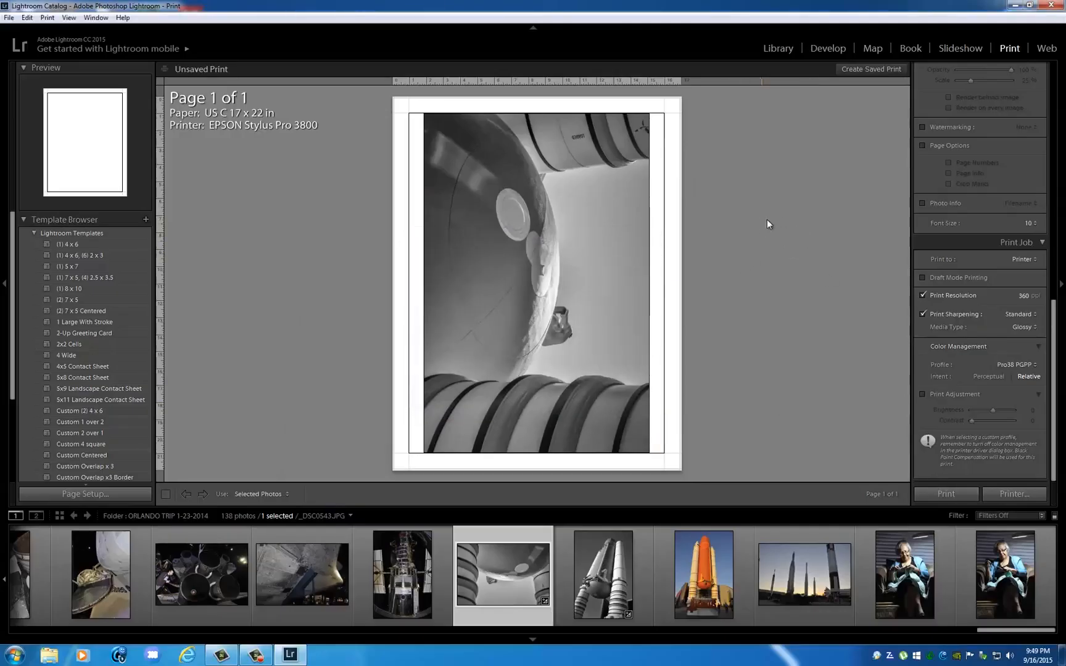
# Restore the maximized Lightroom window to a smaller floating size on the desktop.
pyautogui.doubleClick(778, 5)
pyautogui.moveTo(779, 5); pyautogui.dragTo(763, 23)
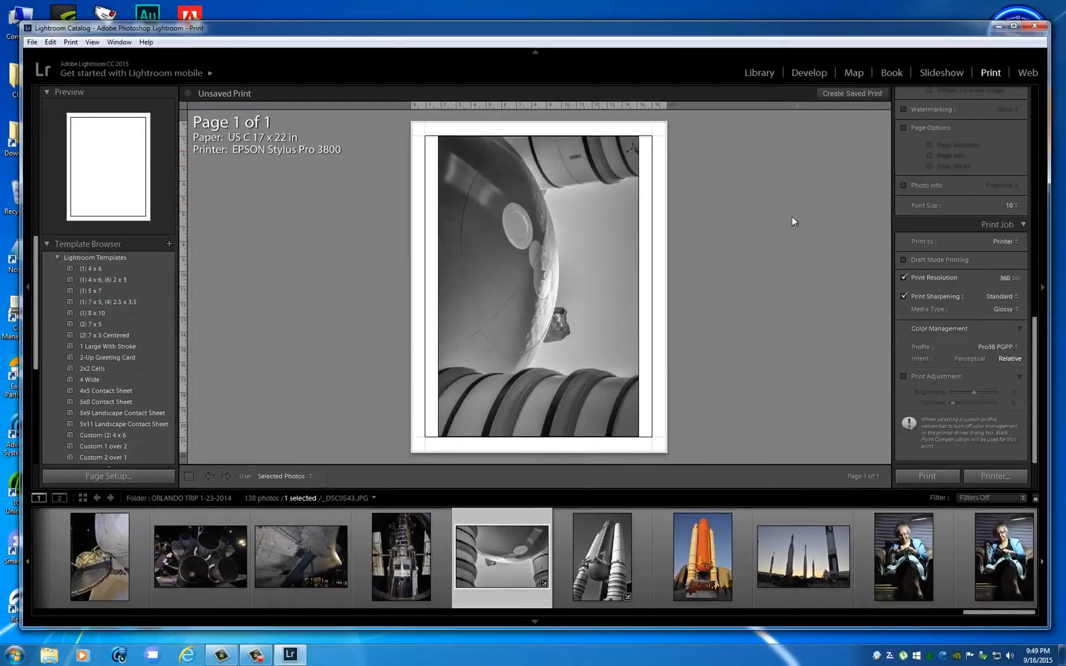